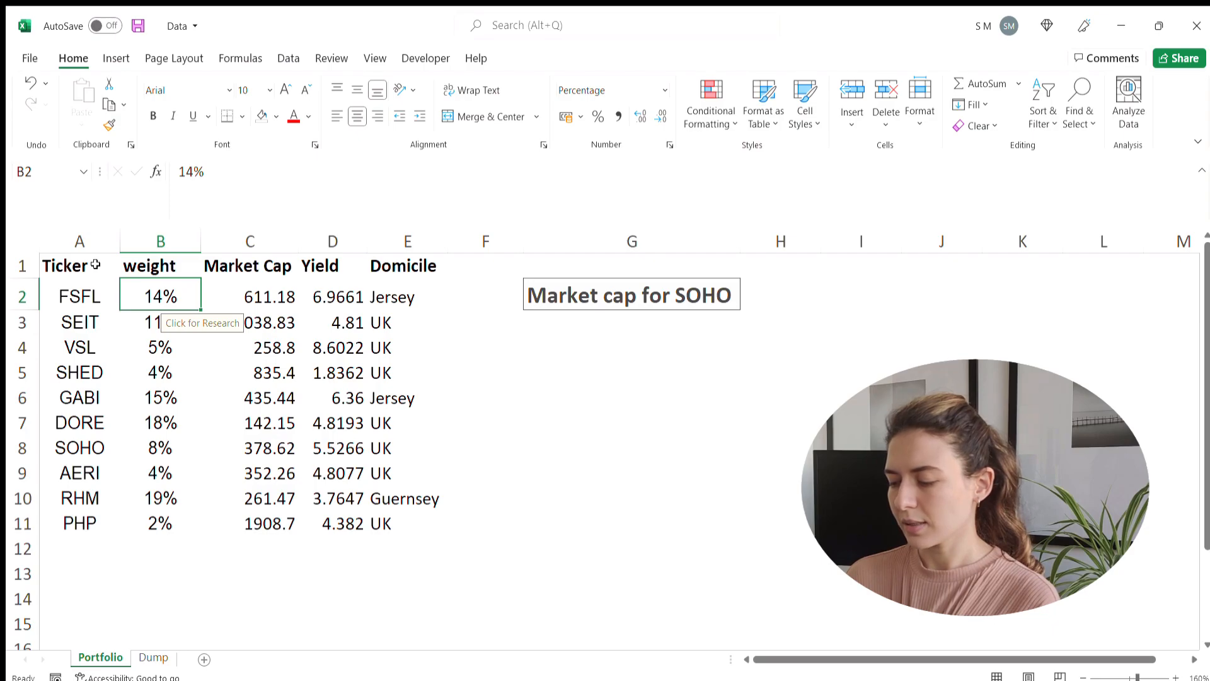
# Examine the portfolio table's weight, market cap, yield and domicile columns, the empty result cell H2 and the SOHO ticker
pyautogui.hotkey('shift', 'Down')
pyautogui.hotkey('shift', 'Down')
pyautogui.hotkey('shift', 'Down')
pyautogui.hotkey('shift', 'Down')
pyautogui.hotkey('shift', 'Down')
pyautogui.hotkey('shift', 'Down')
pyautogui.hotkey('shift', 'Down')
pyautogui.hotkey('shift', 'Down')
pyautogui.hotkey('shift', 'Down')
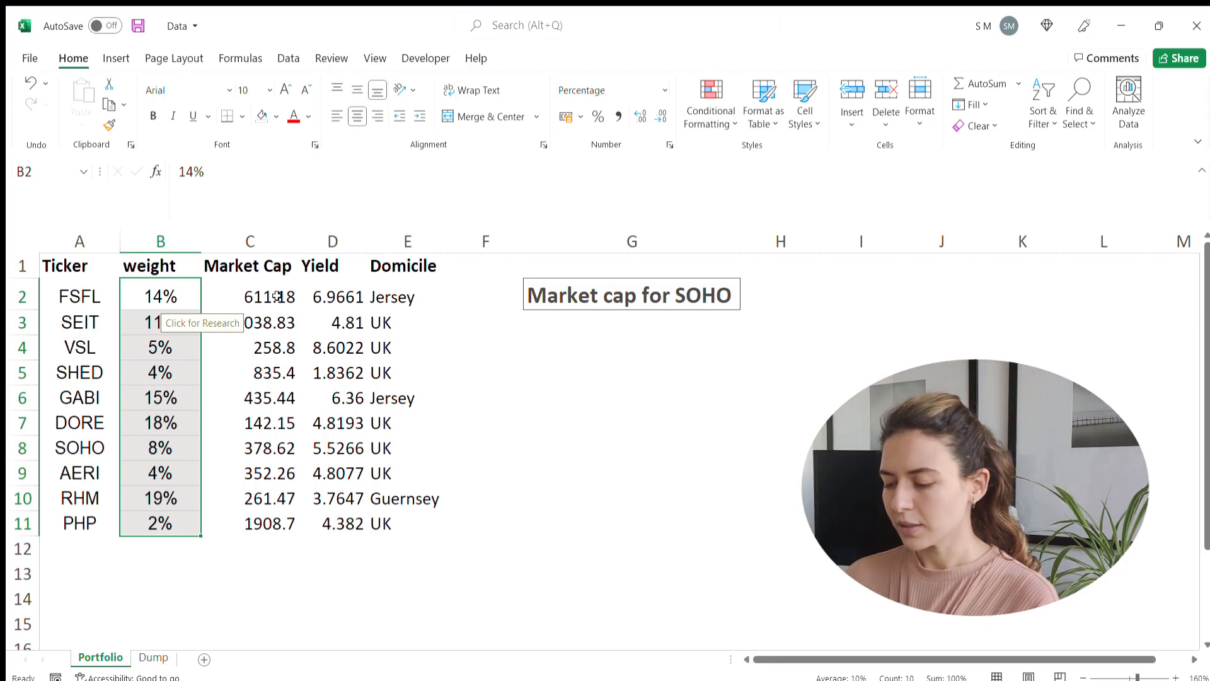
pyautogui.click(249, 293)
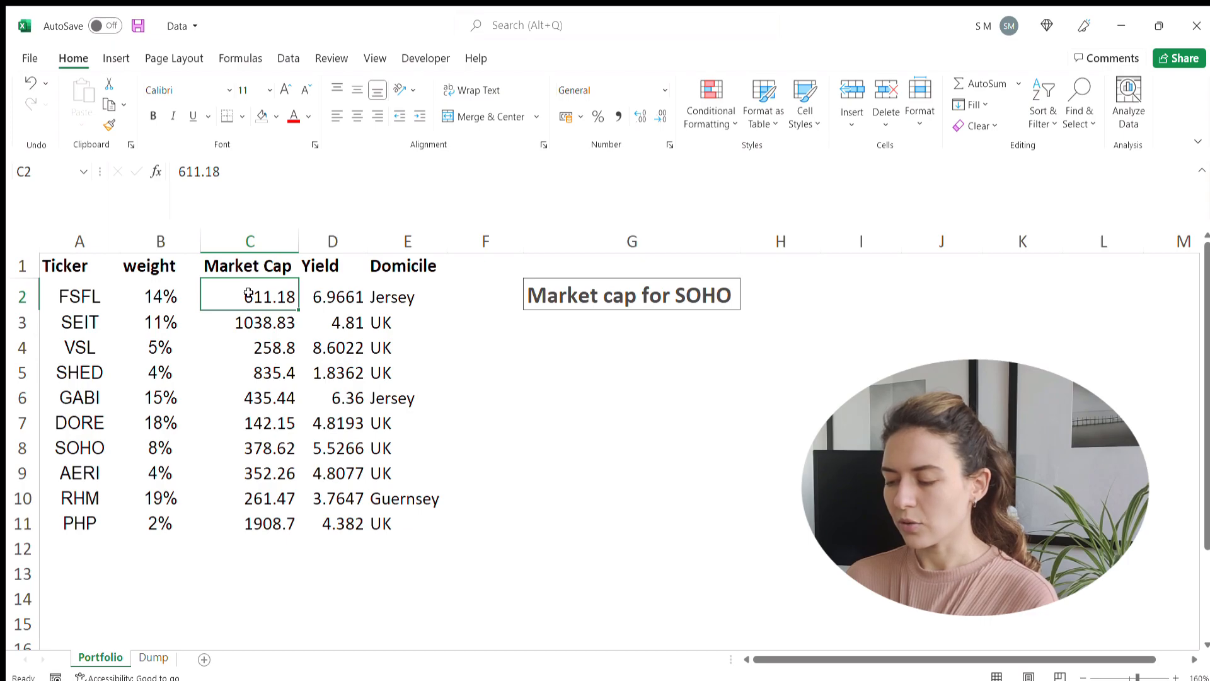
pyautogui.press('Right')
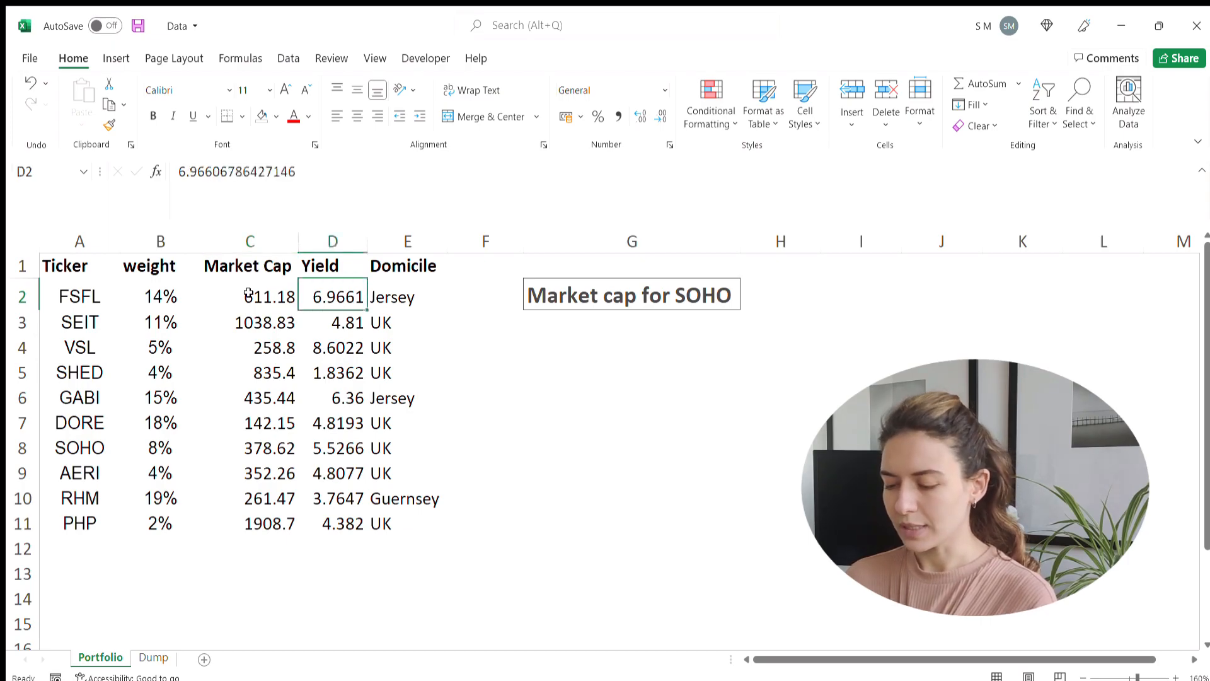
pyautogui.press('Right')
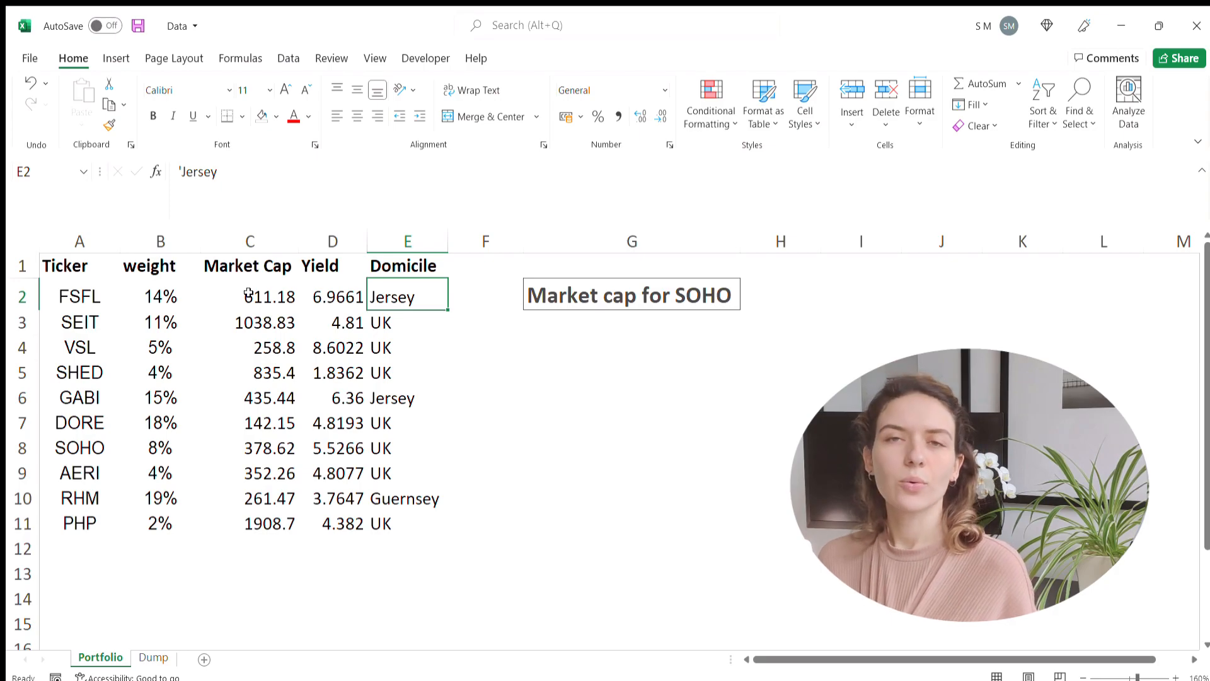
pyautogui.click(771, 286)
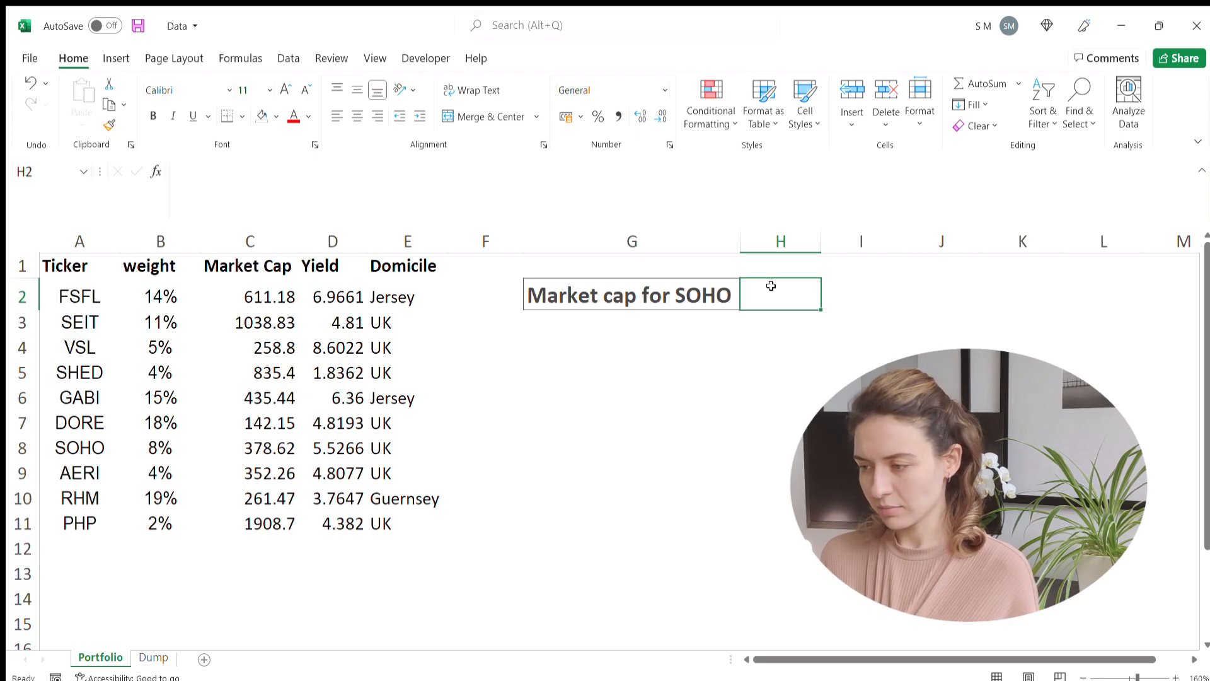
pyautogui.moveTo(71, 242); pyautogui.dragTo(386, 227)
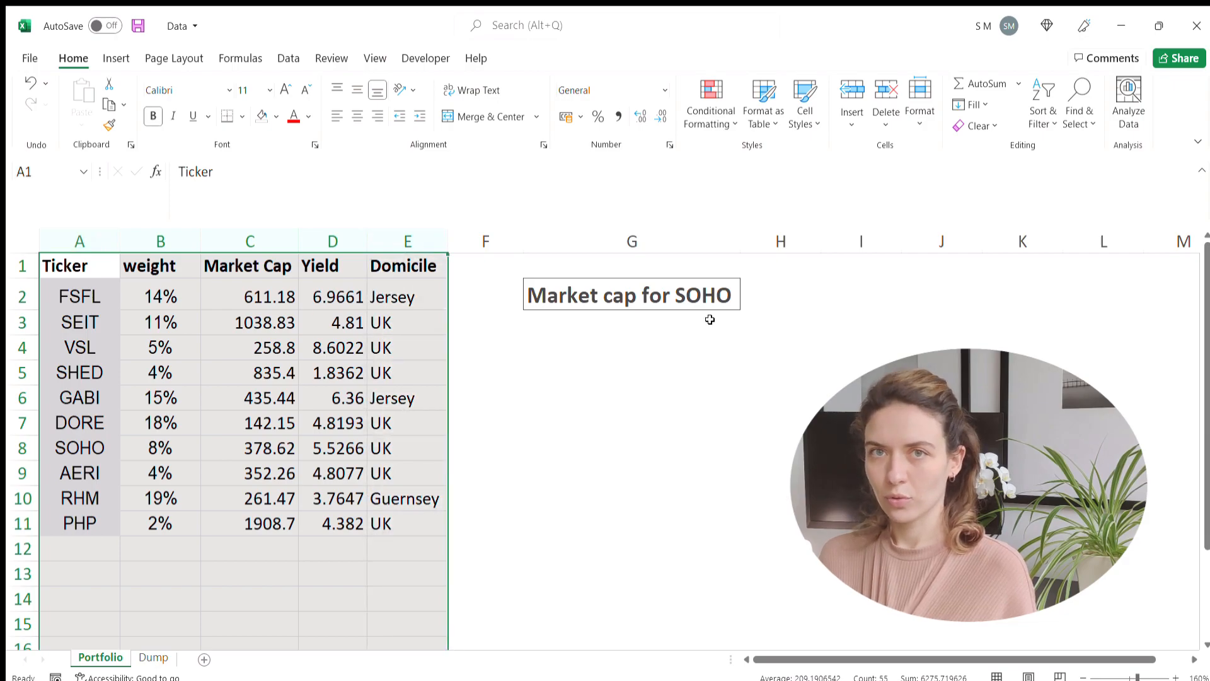
pyautogui.click(811, 295)
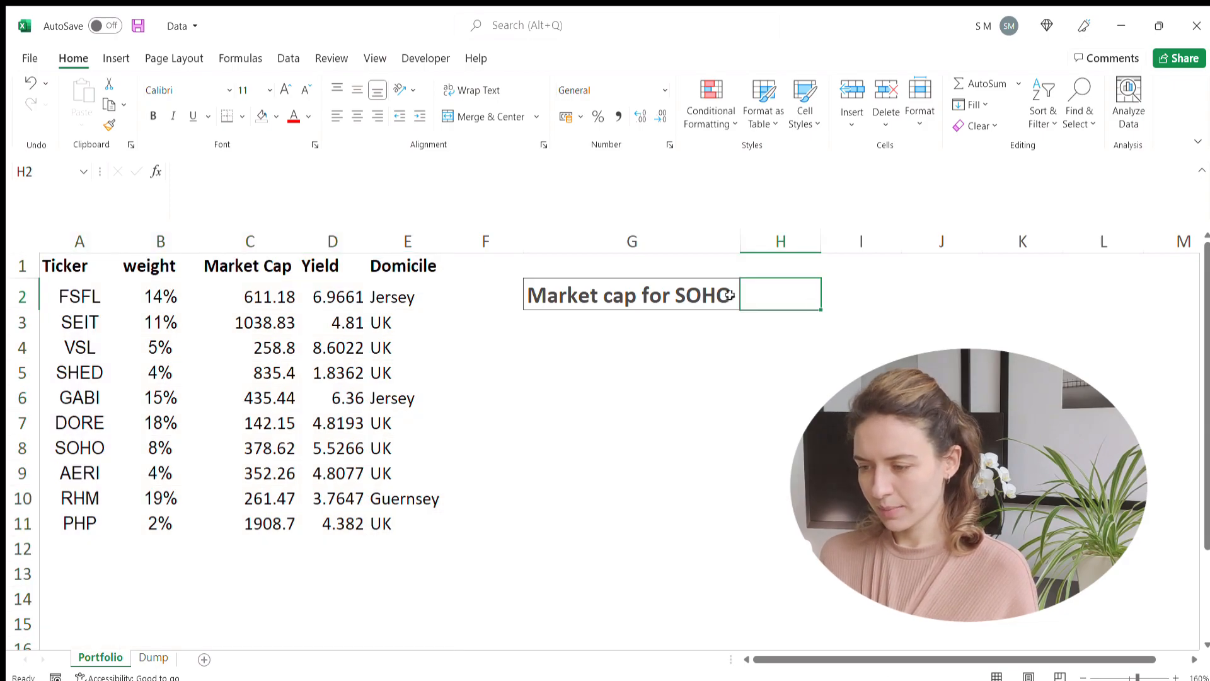
pyautogui.click(70, 443)
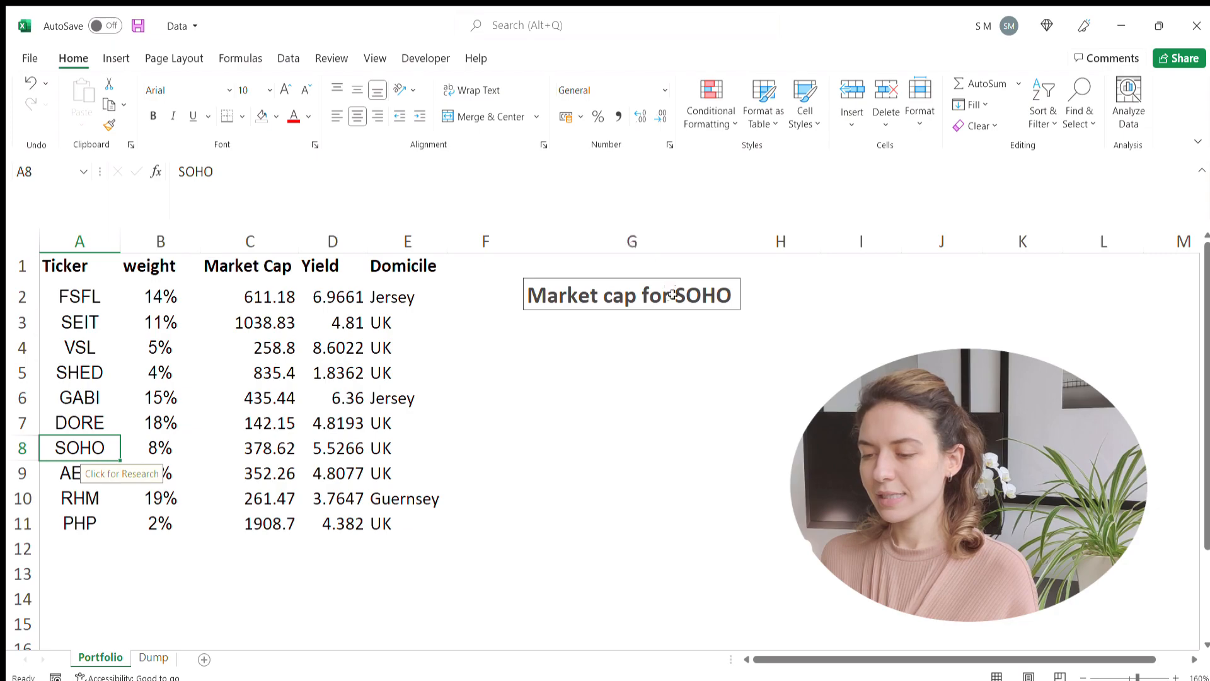
# Start an INDEX formula in H2 using the whole portfolio table A1:E11 as the array
pyautogui.click(770, 292)
pyautogui.write('=index(')
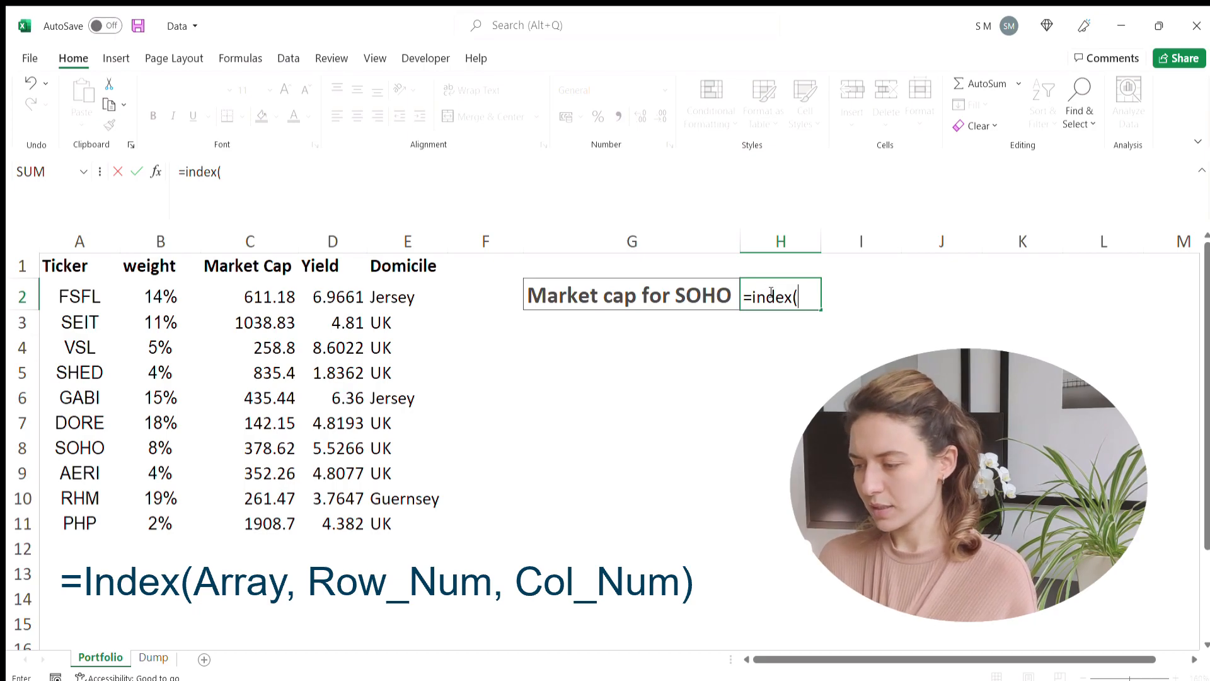
pyautogui.click(73, 266)
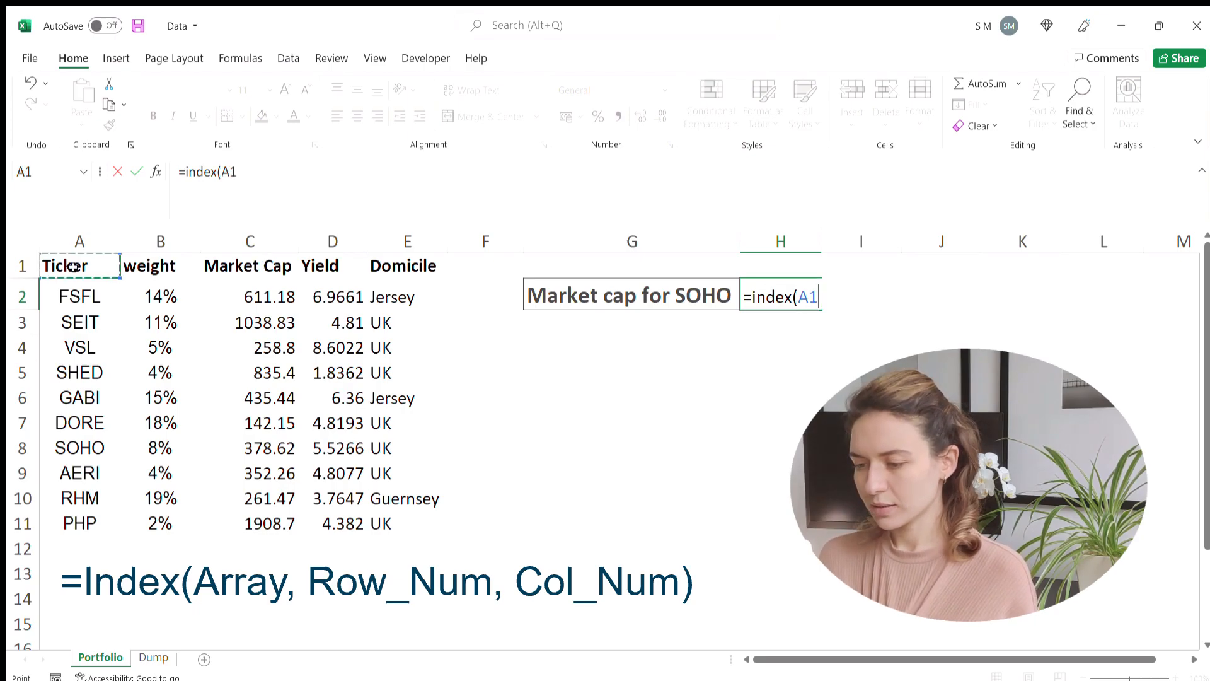
pyautogui.hotkey('shift', 'Down')
pyautogui.hotkey('shift', 'Down')
pyautogui.hotkey('shift', 'Down')
pyautogui.hotkey('shift', 'Down')
pyautogui.hotkey('shift', 'Down')
pyautogui.hotkey('shift', 'Down')
pyautogui.hotkey('shift', 'Down')
pyautogui.hotkey('shift', 'Down')
pyautogui.hotkey('shift', 'Down')
pyautogui.hotkey('shift', 'Down')
pyautogui.hotkey('shift', 'Right')
pyautogui.hotkey('shift', 'Right')
pyautogui.hotkey('shift', 'Right')
pyautogui.hotkey('shift', 'Right')
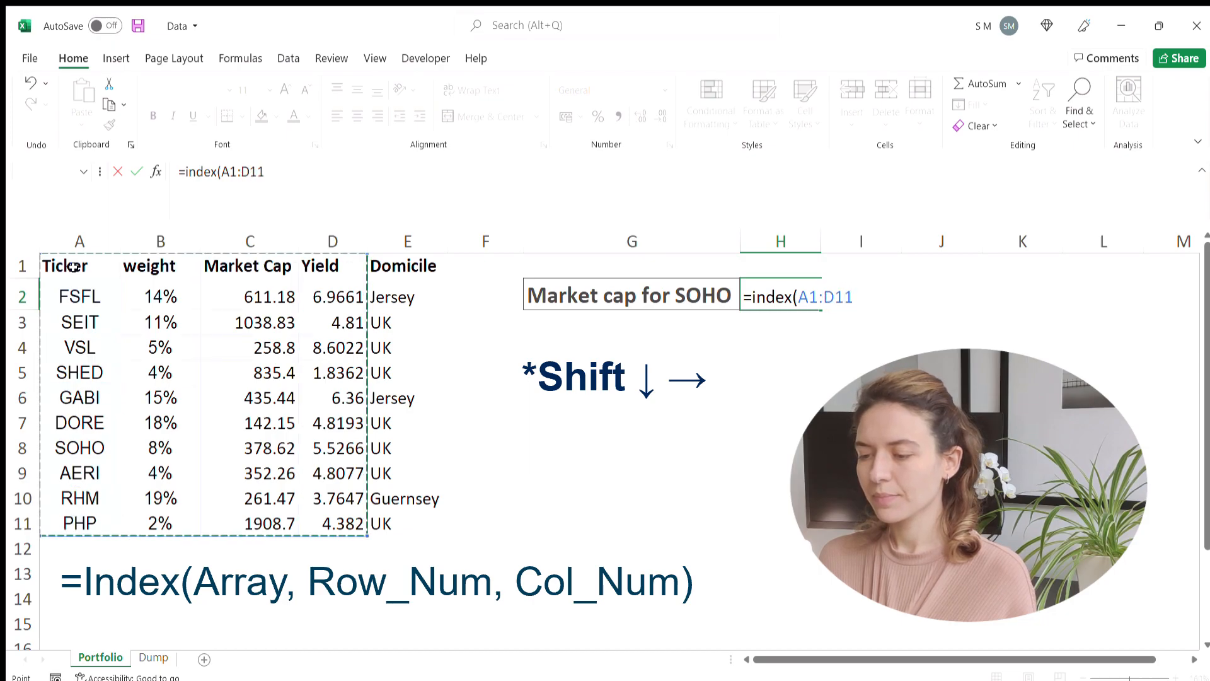
pyautogui.write(',')
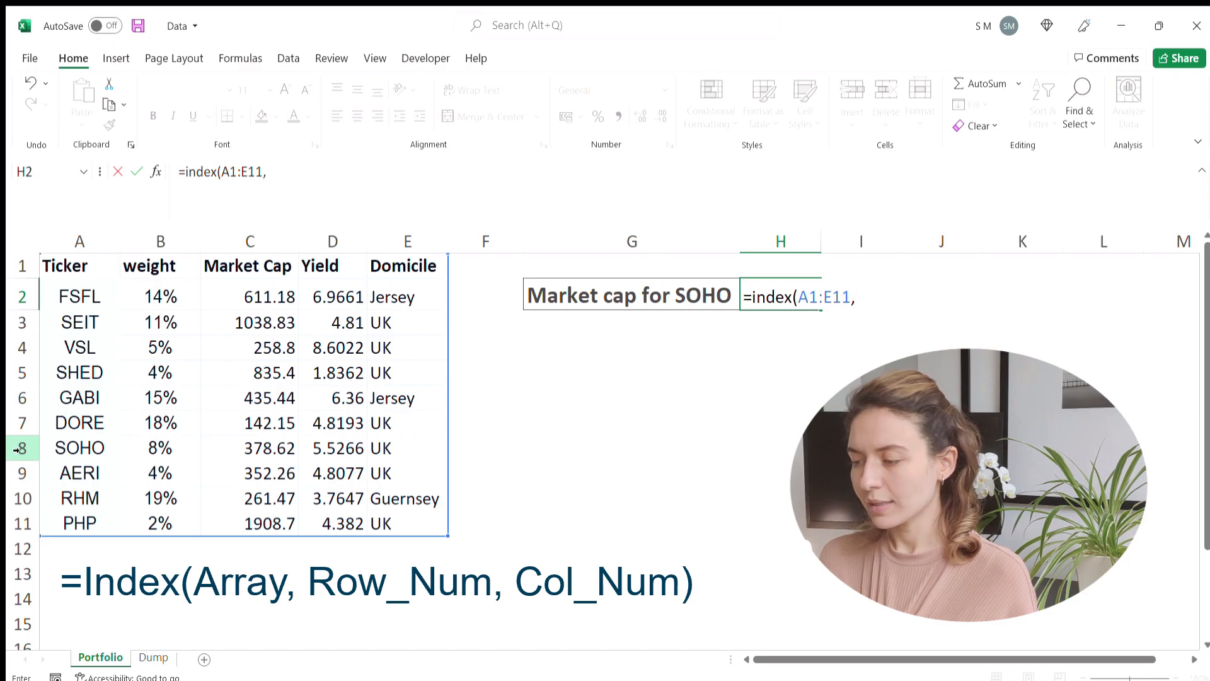
# Complete the INDEX formula in H2 with row number 8 and column number 3
pyautogui.write('8,')
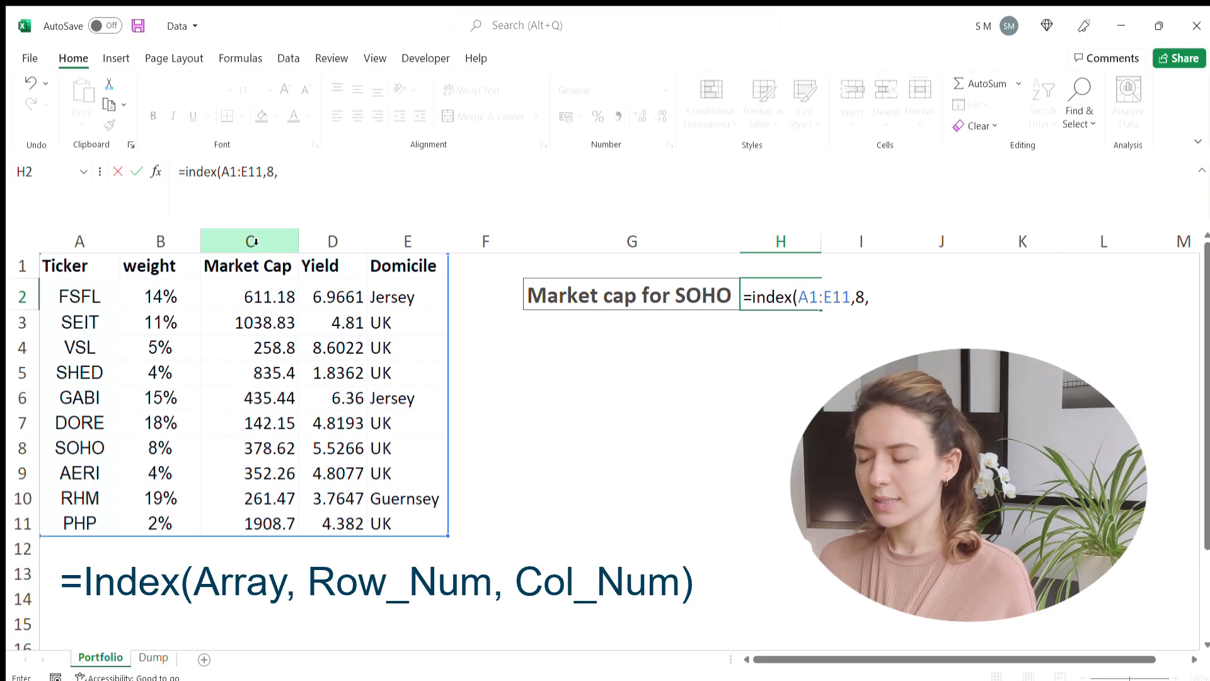
pyautogui.write('3')
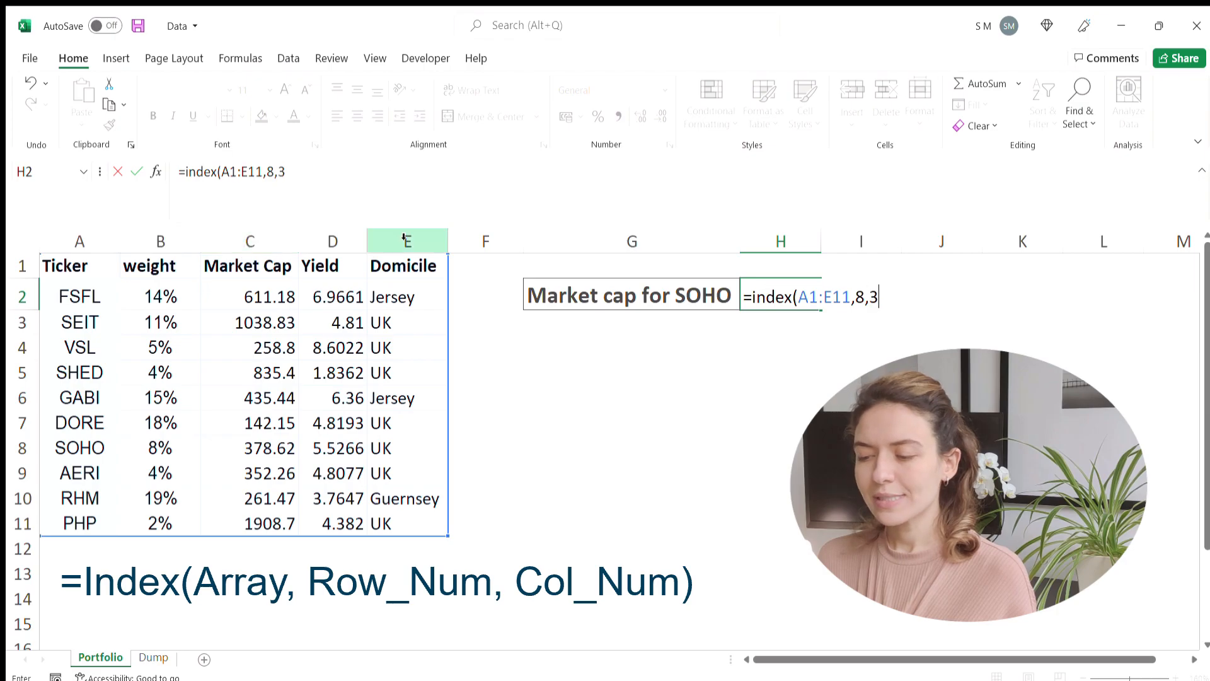
pyautogui.press('Return')
pyautogui.press('Up')
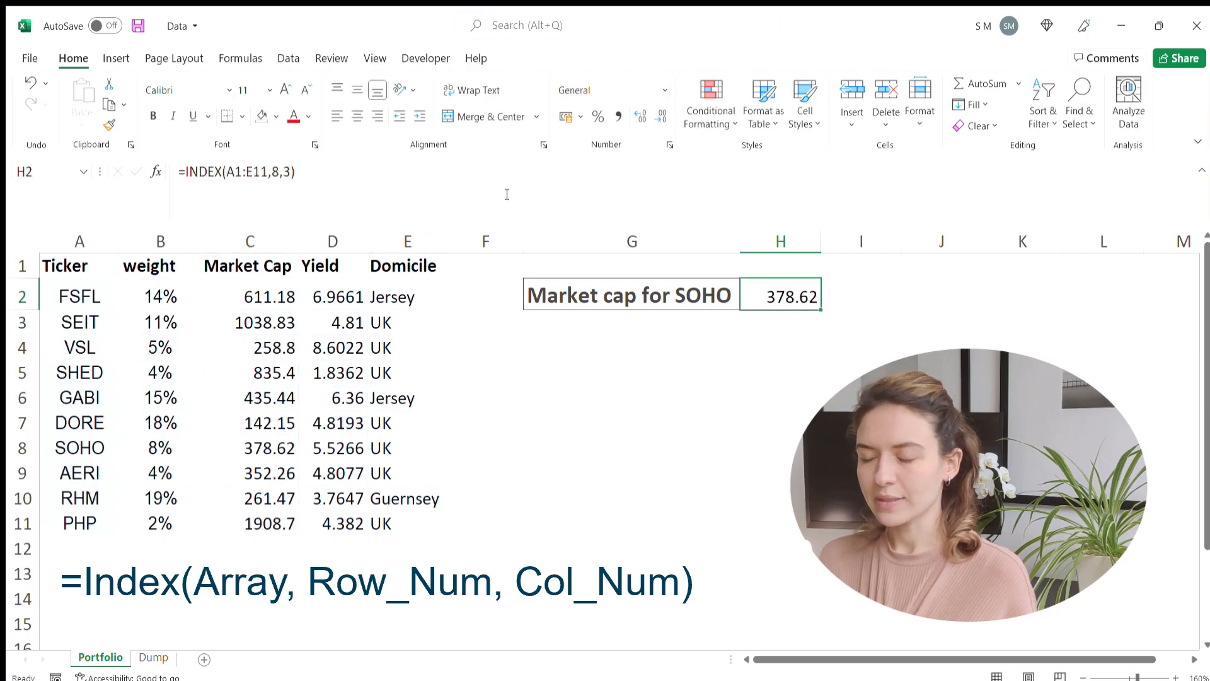
# Compare SOHO's market cap in C8 with the INDEX formula in H2, and clear H2
pyautogui.click(245, 454)
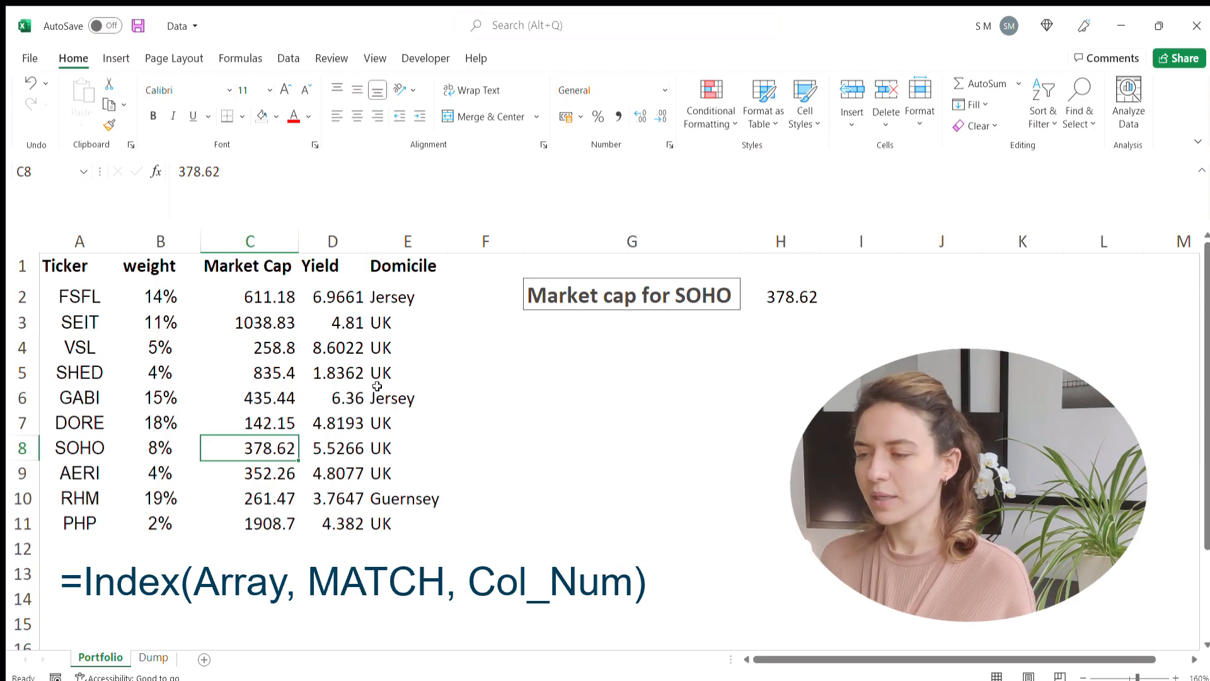
pyautogui.click(779, 285)
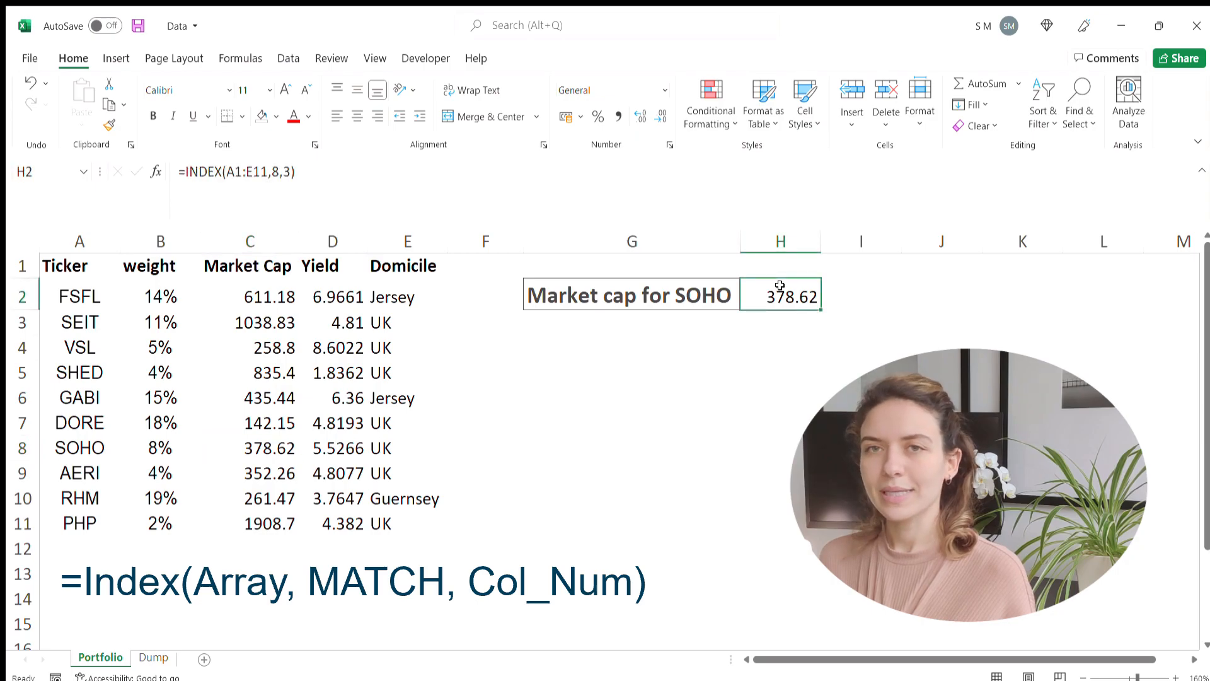
pyautogui.click(278, 171)
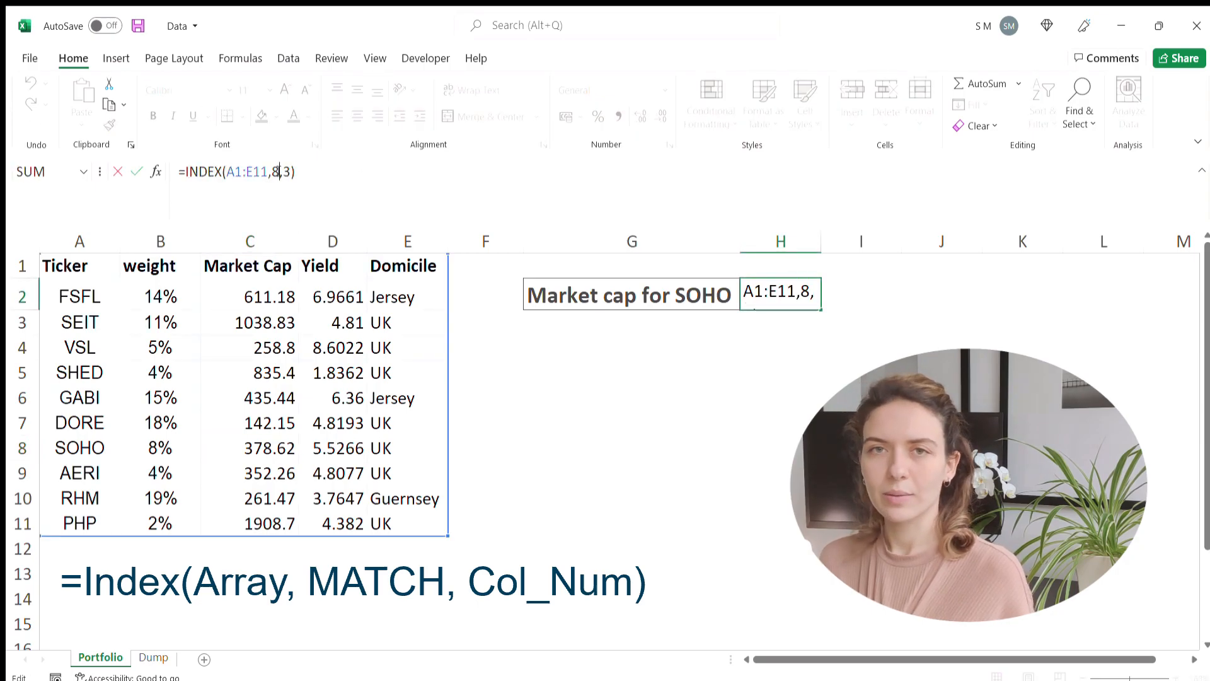
pyautogui.press('Escape')
# Replace the label in G2 with "Market Cap" and move it to H2
pyautogui.press('Left')
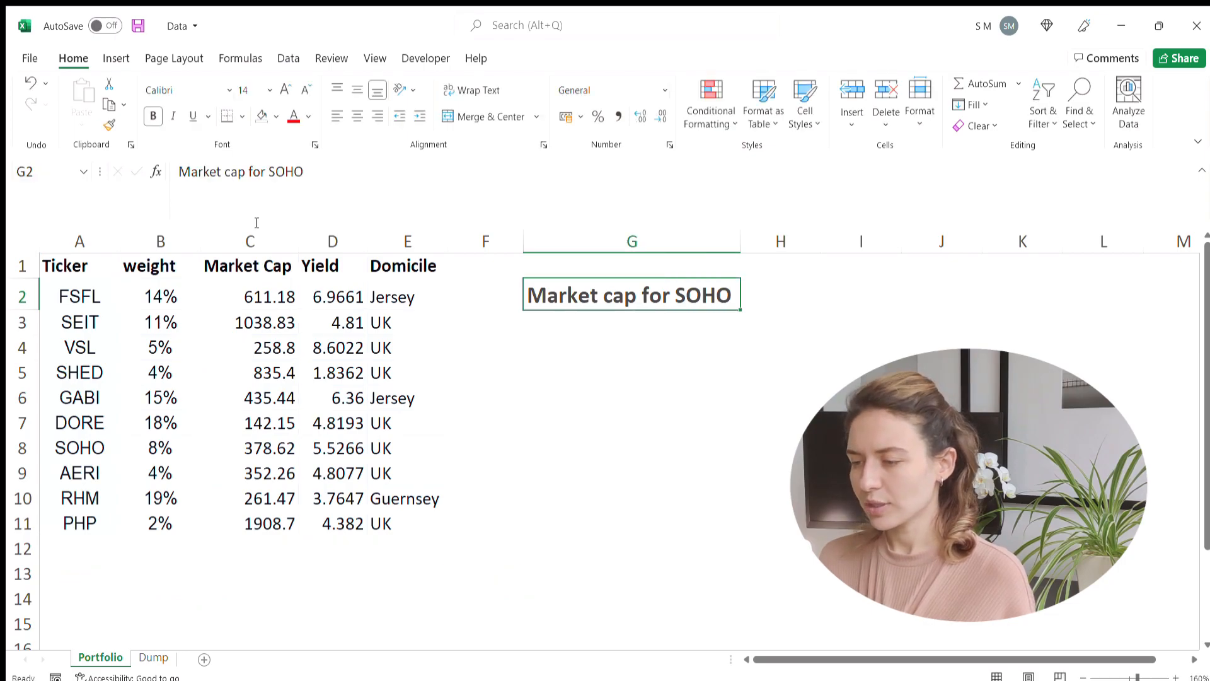
pyautogui.write('Market Cap')
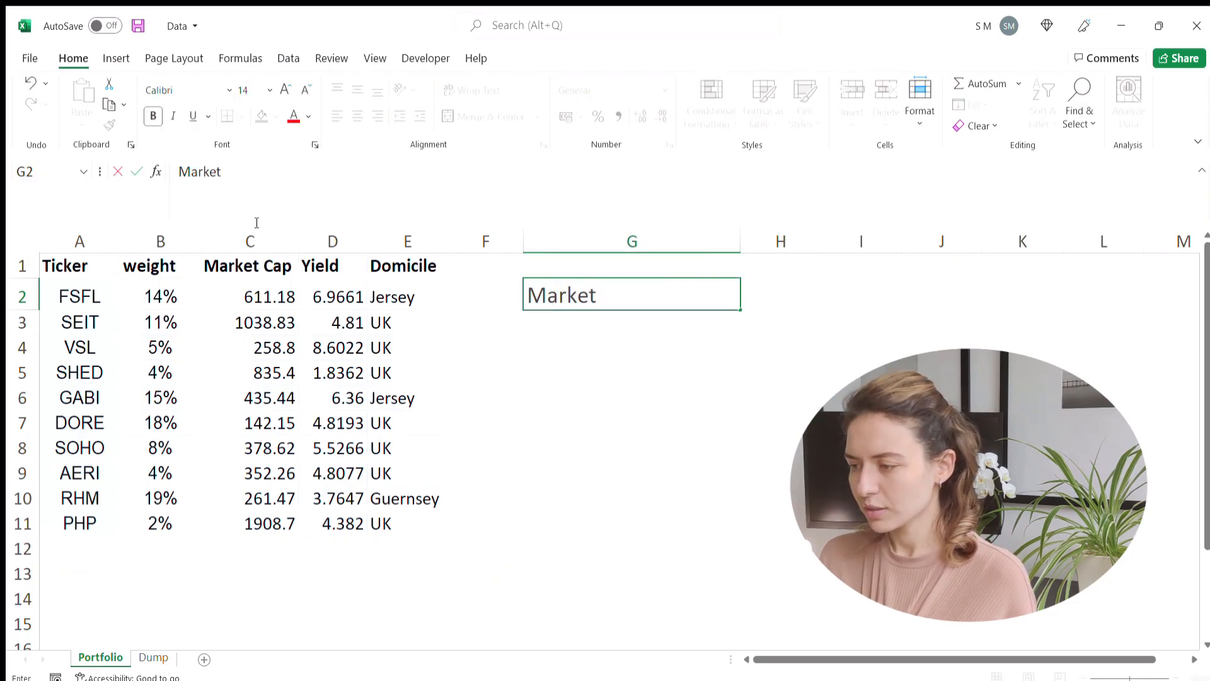
pyautogui.hotkey('ctrl', 'Return')
pyautogui.hotkey('ctrl', 'x')
pyautogui.press('Right')
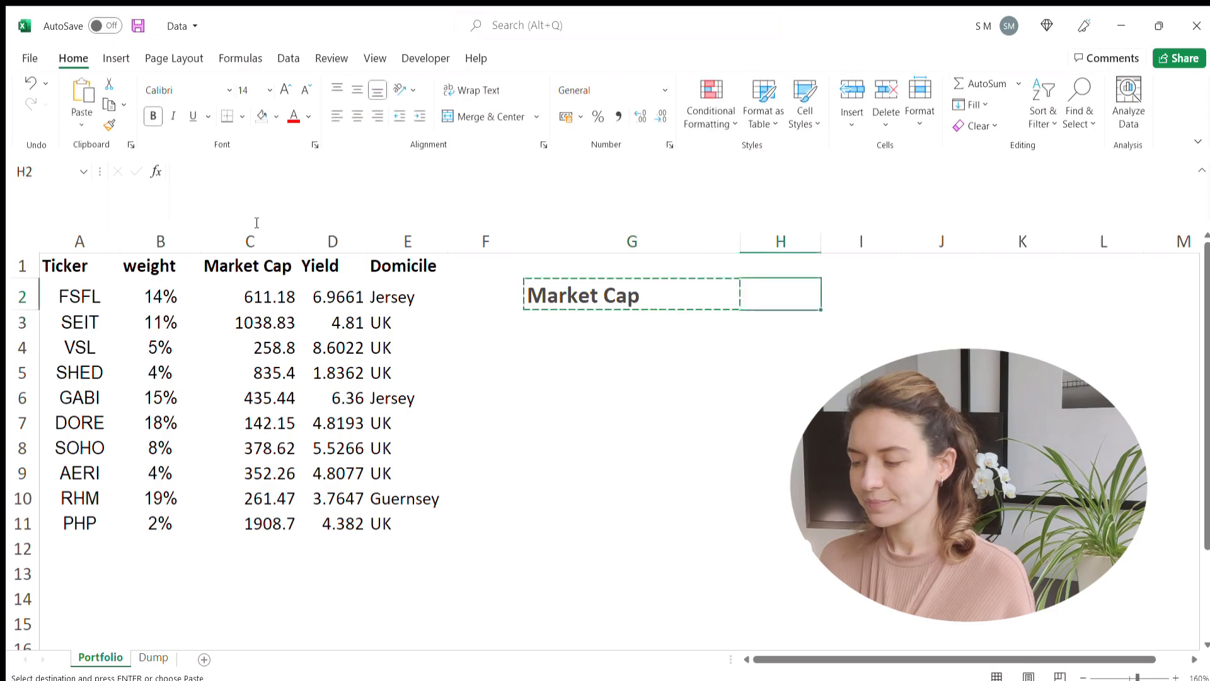
pyautogui.hotkey('ctrl', 'v')
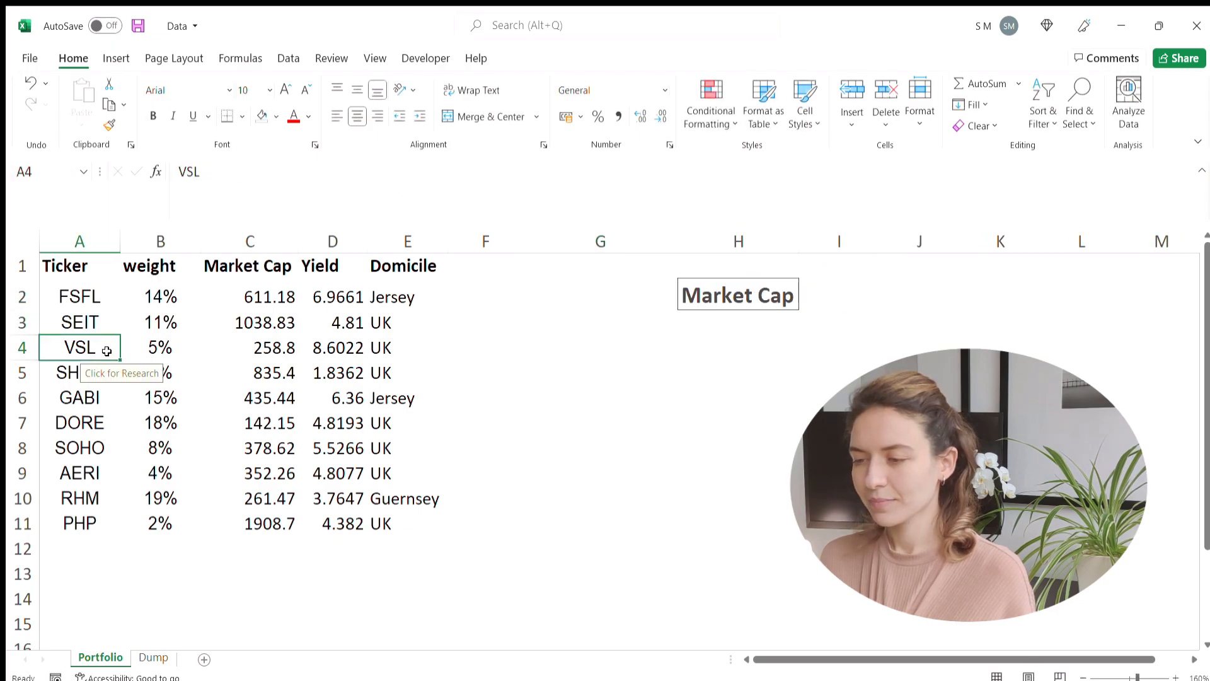
# Copy the tickers VSL through AERI from A4:A9 into column G, starting at G3
pyautogui.hotkey('shift', 'Down')
pyautogui.hotkey('shift', 'Down')
pyautogui.hotkey('shift', 'Down')
pyautogui.hotkey('shift', 'Down')
pyautogui.hotkey('shift', 'Down')
pyautogui.hotkey('ctrl', 'c')
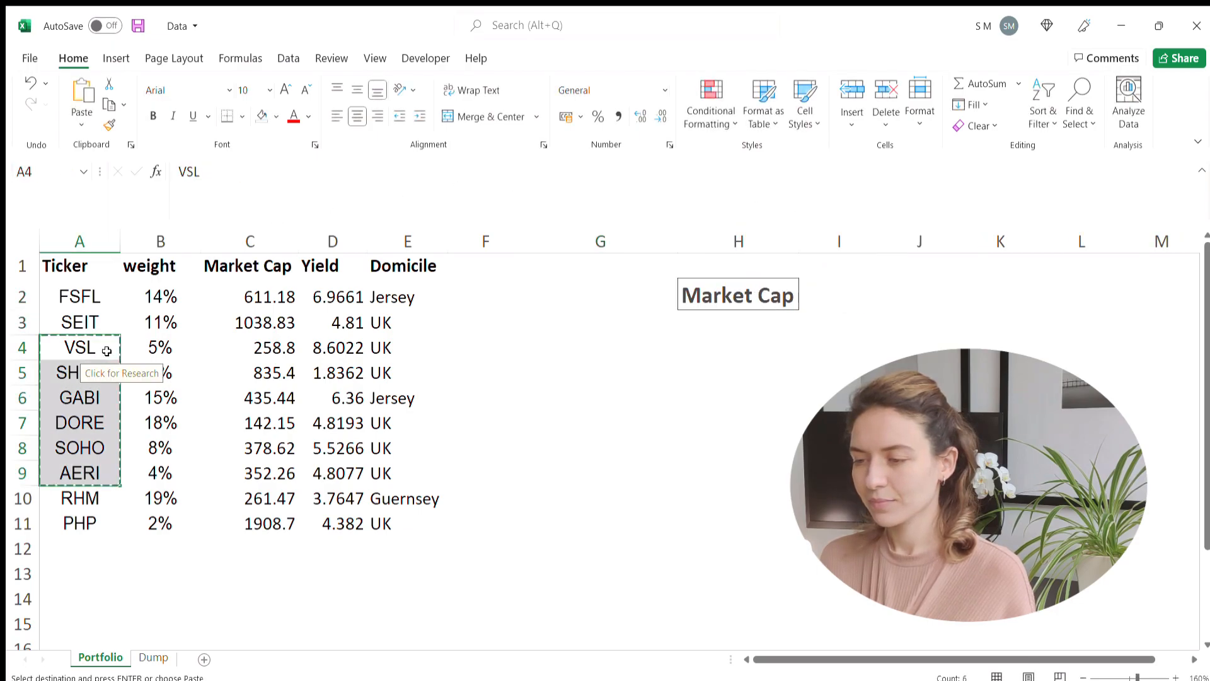
pyautogui.press('Right')
pyautogui.press('Right')
pyautogui.press('Right')
pyautogui.press('Right')
pyautogui.press('Right')
pyautogui.press('Right')
pyautogui.press('Up')
pyautogui.hotkey('ctrl', 'v')
pyautogui.press('Right')
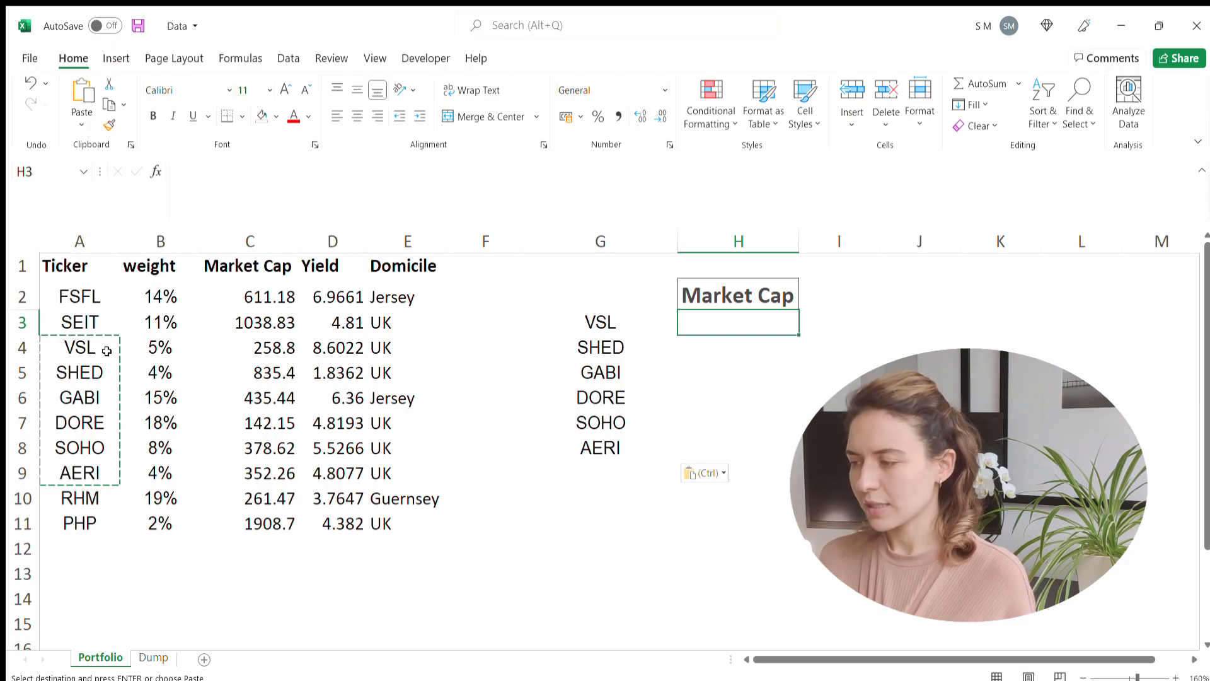
# Review the copied tickers in G3:G8 and the source table in columns A to E
pyautogui.press('Left')
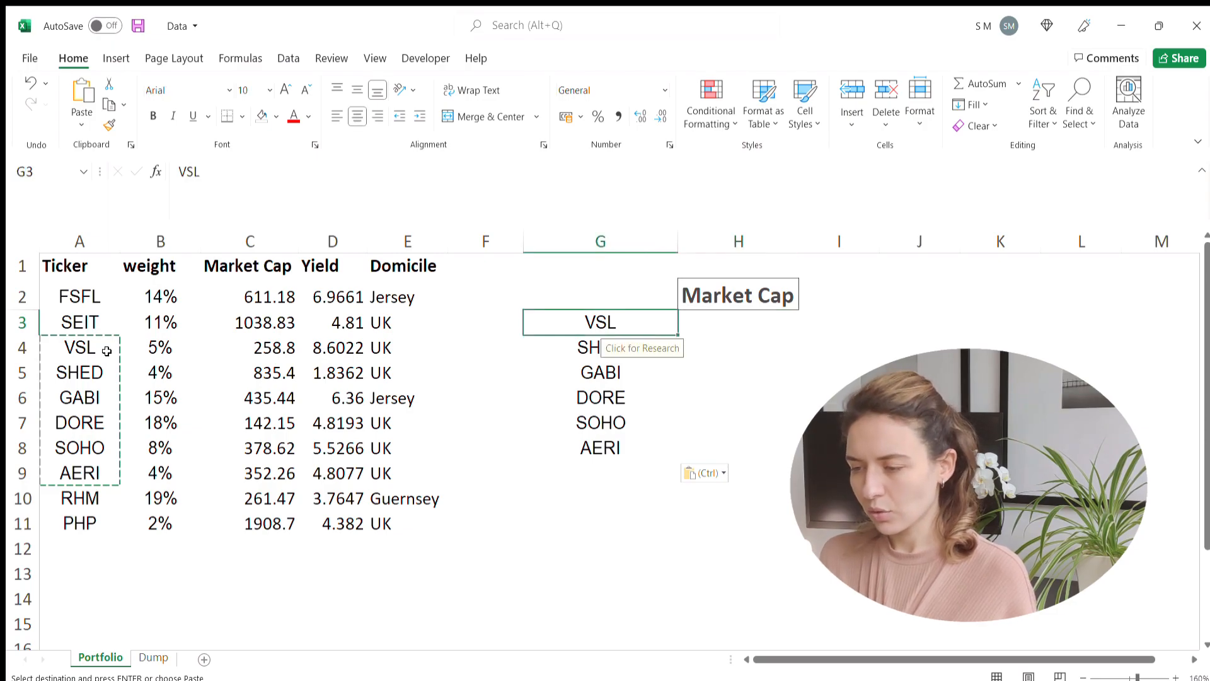
pyautogui.hotkey('shift', 'Down')
pyautogui.hotkey('shift', 'Down')
pyautogui.hotkey('shift', 'Down')
pyautogui.hotkey('shift', 'Down')
pyautogui.hotkey('shift', 'Down')
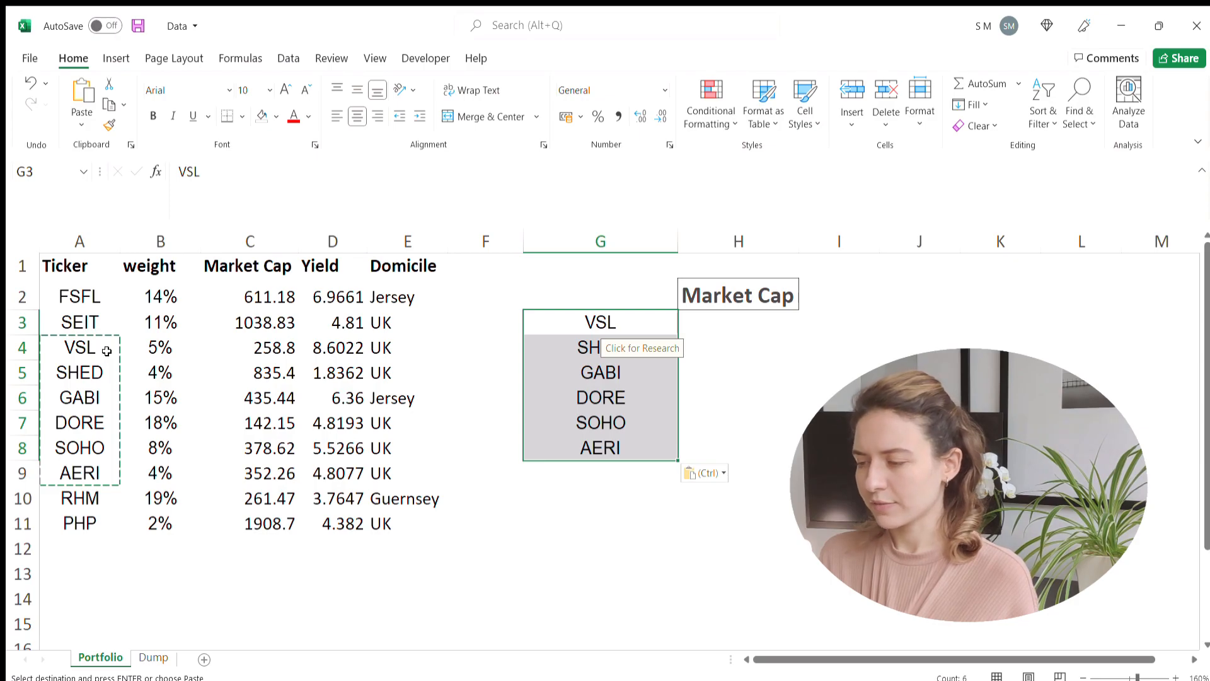
pyautogui.click(63, 247)
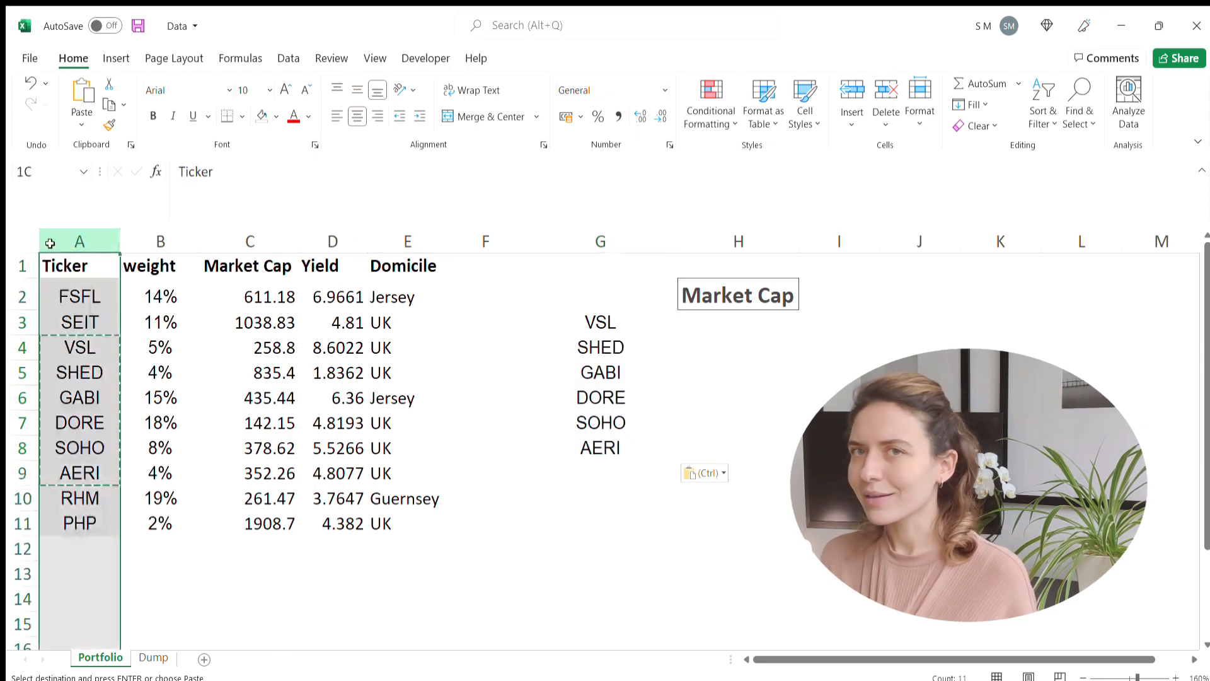
pyautogui.moveTo(62, 248); pyautogui.dragTo(414, 206)
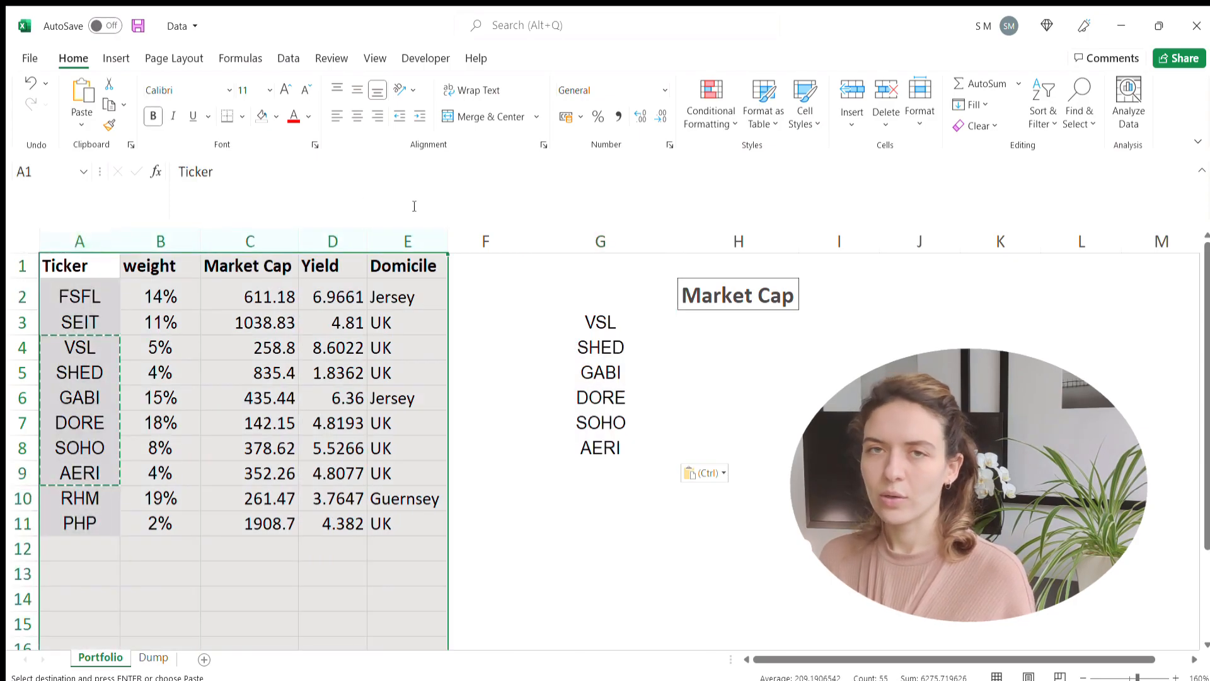
pyautogui.press('Escape')
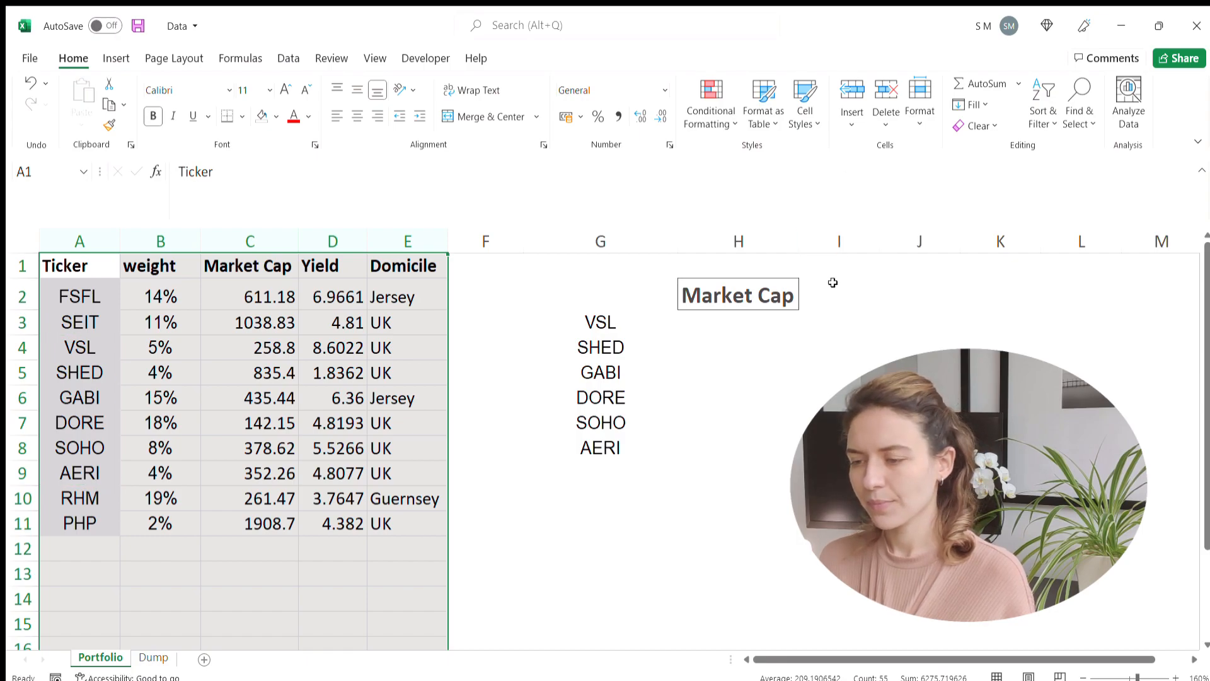
# Start an INDEX formula in H3 with the whole source table as the absolute array $A$1:$E$11
pyautogui.click(735, 321)
pyautogui.write('=')
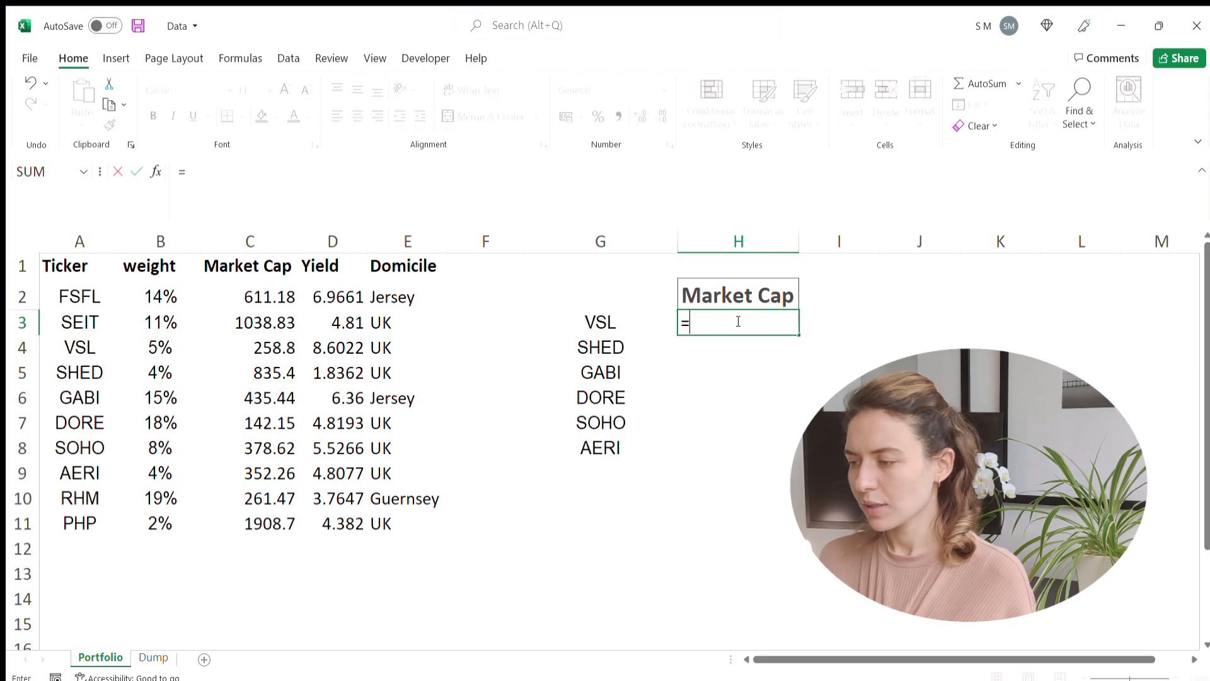
pyautogui.write('index(')
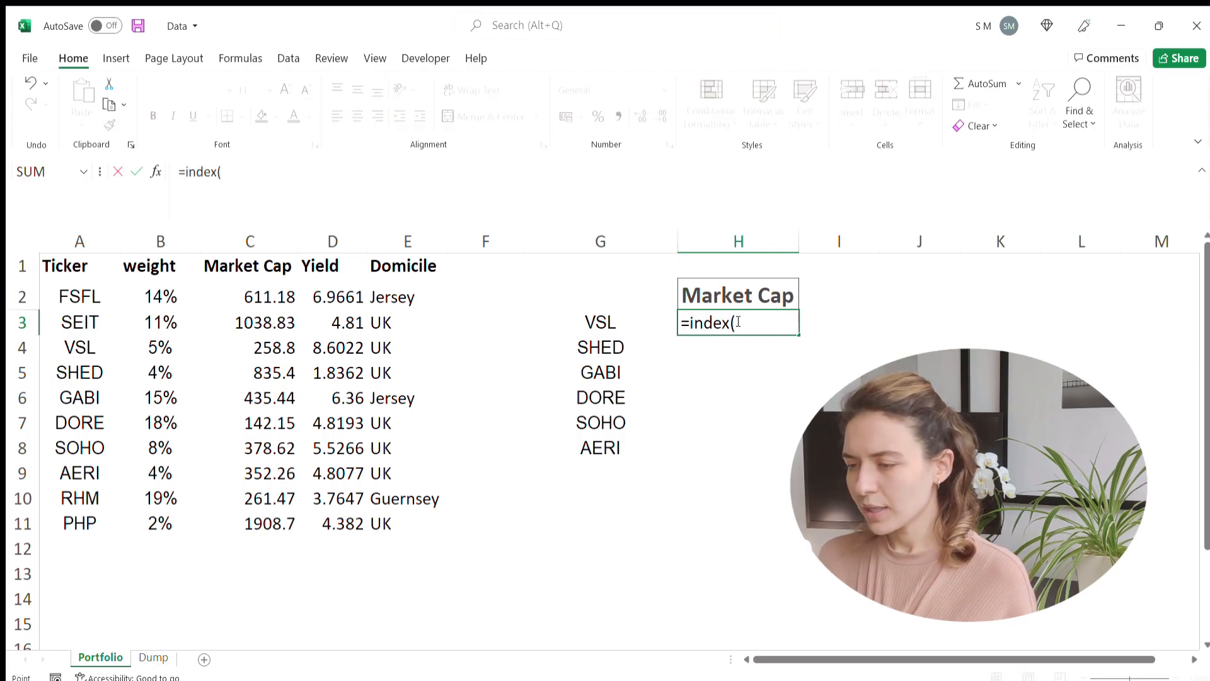
pyautogui.press('Left')
pyautogui.press('Left')
pyautogui.press('Left')
pyautogui.press('Left')
pyautogui.press('Left')
pyautogui.press('Left')
pyautogui.press('Left')
pyautogui.press('Up')
pyautogui.press('Up')
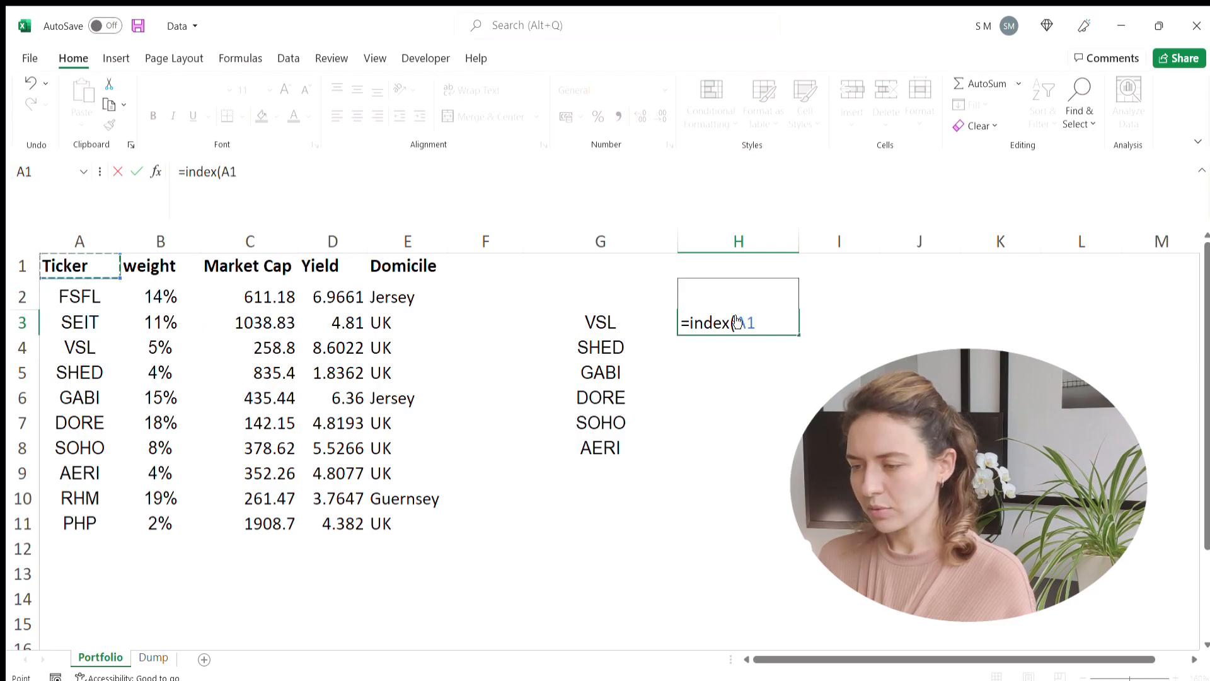
pyautogui.hotkey('ctrl', 'shift', 'Down')
pyautogui.hotkey('ctrl', 'shift', 'Right')
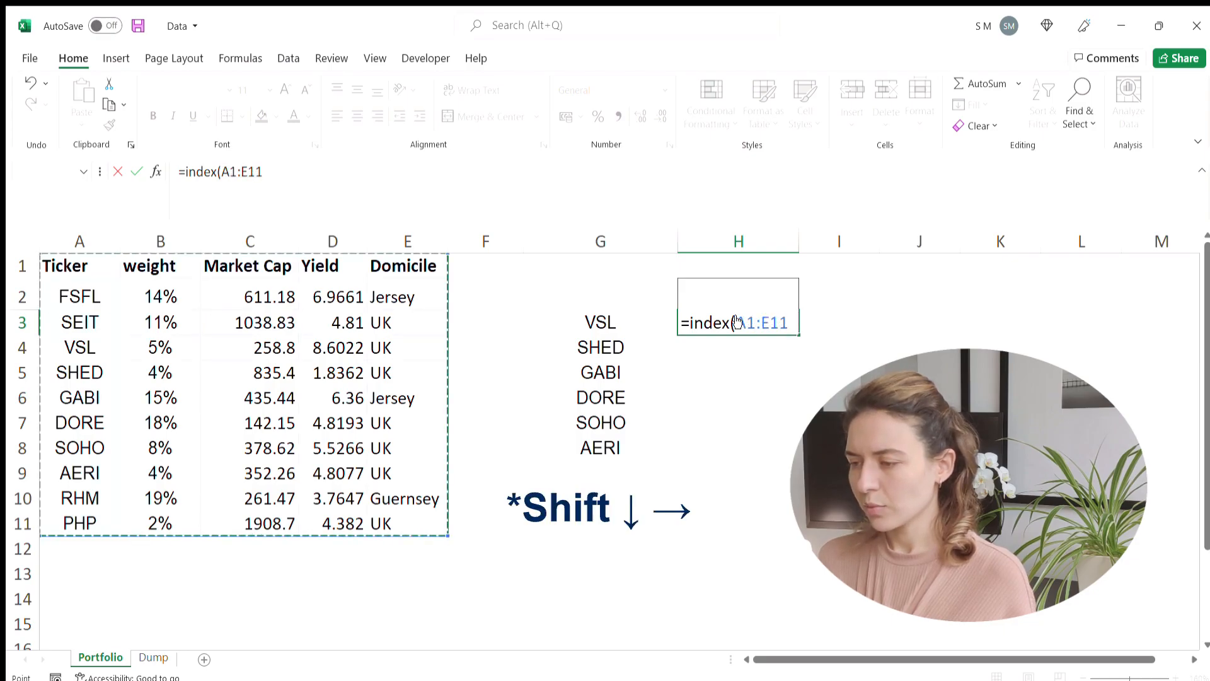
pyautogui.press('F4')
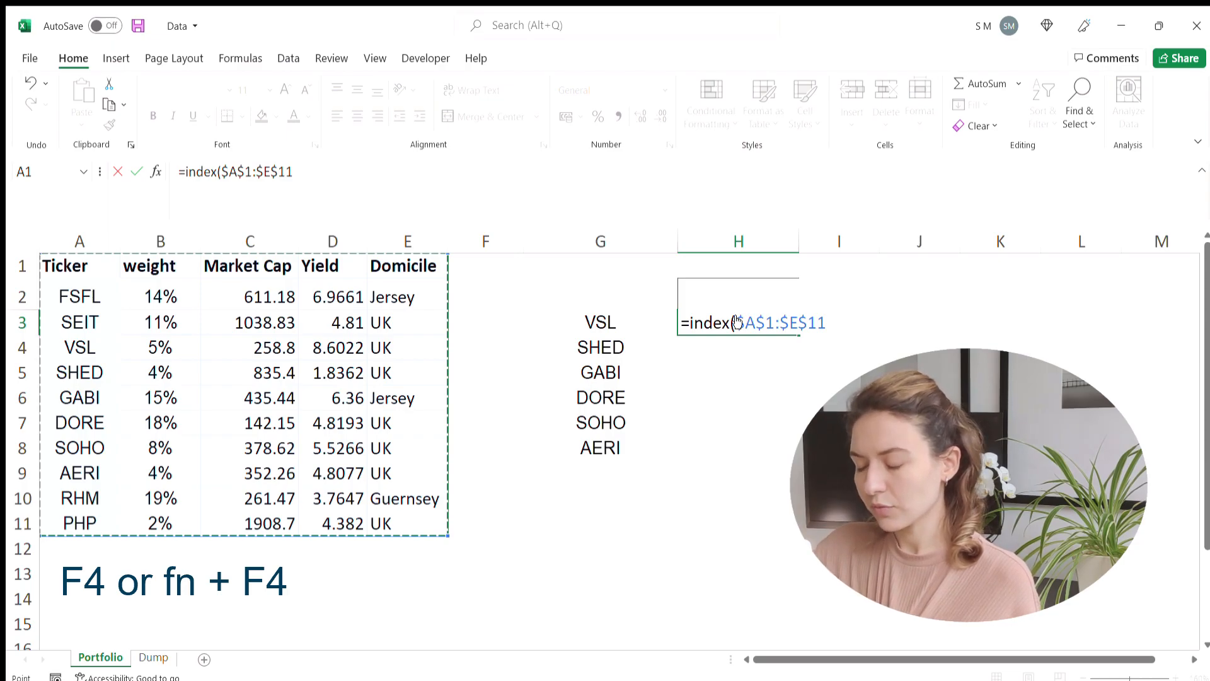
pyautogui.write(',')
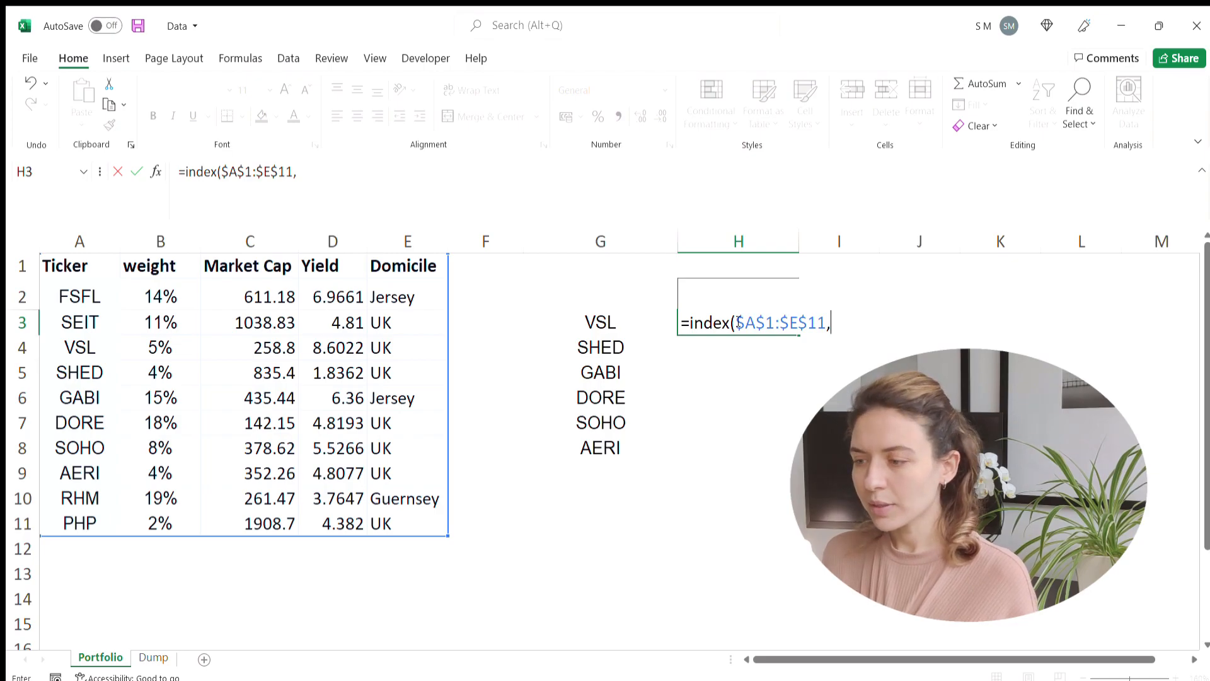
# Add MATCH(G3,$A:$A,0) as the row argument of the INDEX formula, looking up the ticker exactly in column A
pyautogui.write('match(')
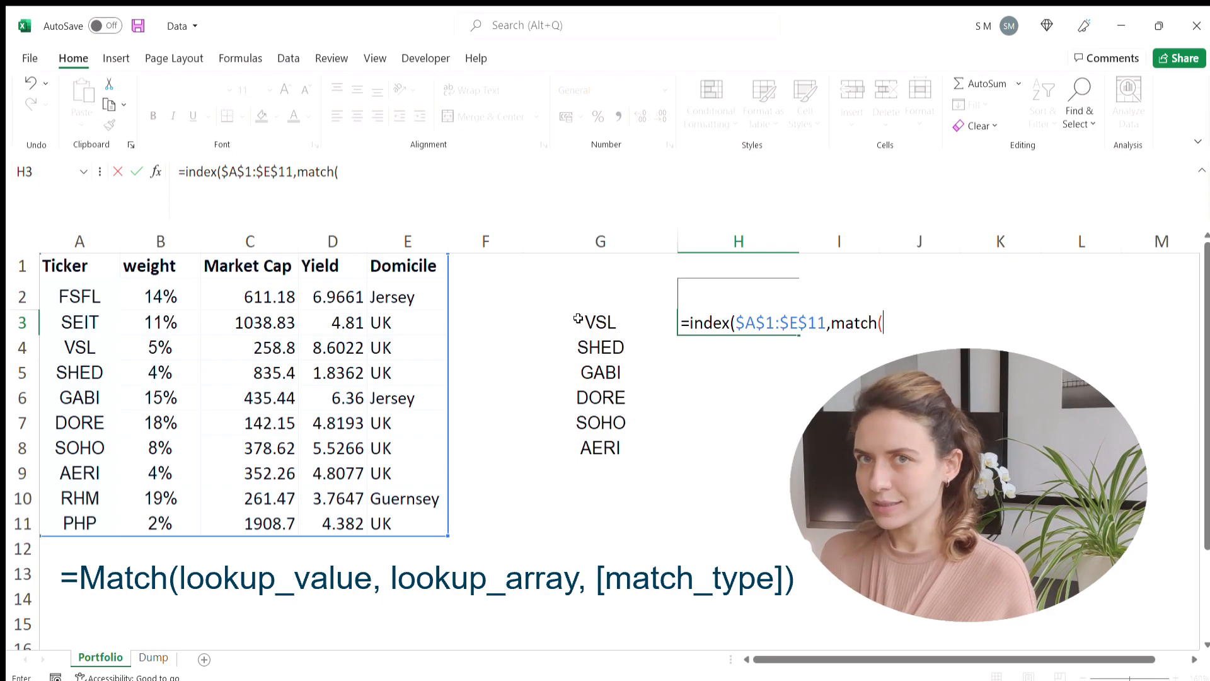
pyautogui.click(578, 318)
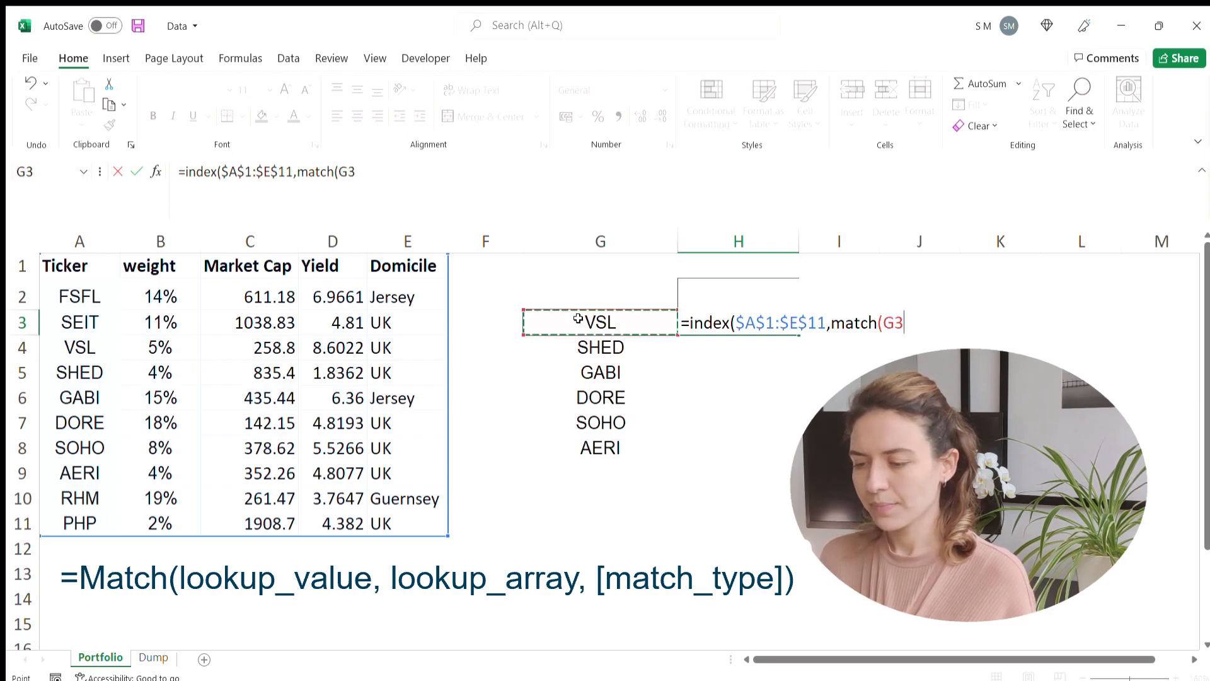
pyautogui.write(',')
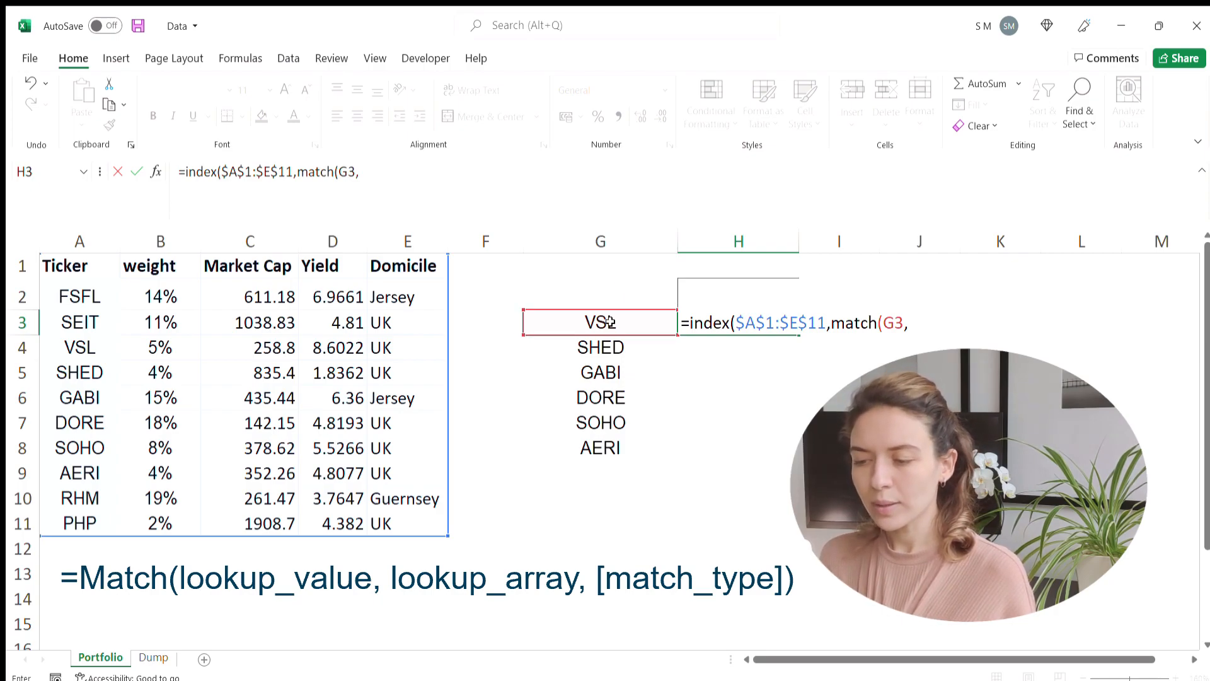
pyautogui.click(63, 238)
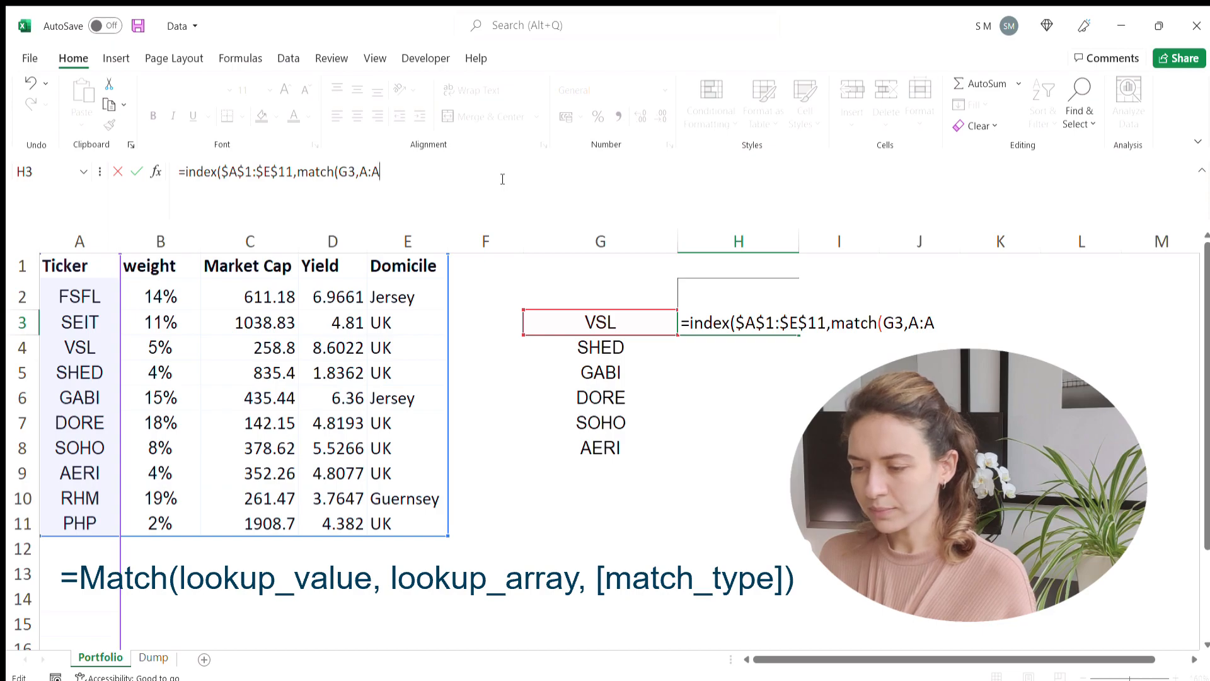
pyautogui.press('F4')
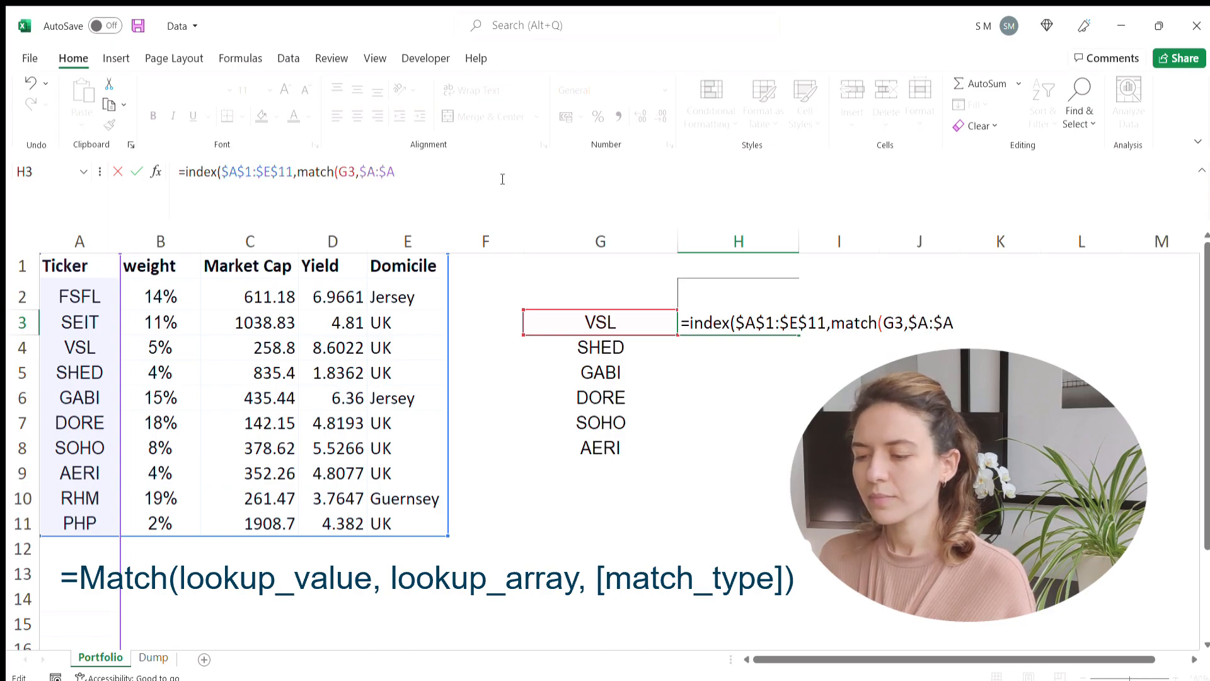
pyautogui.write(',')
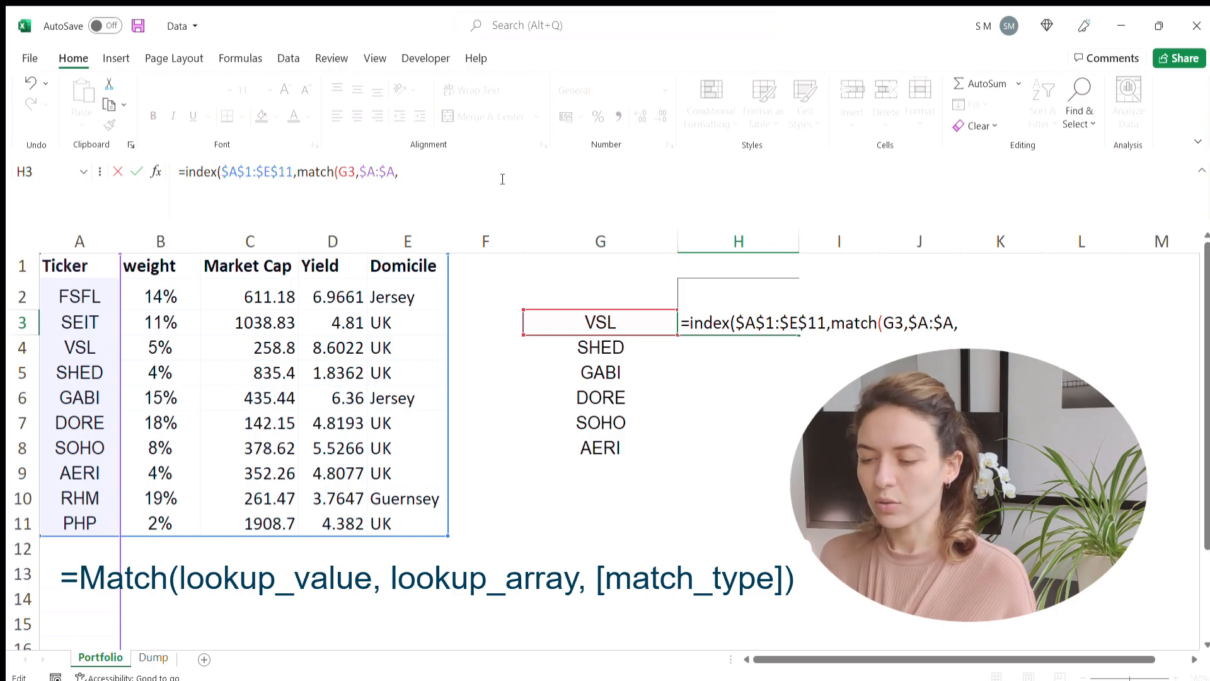
pyautogui.write('0),')
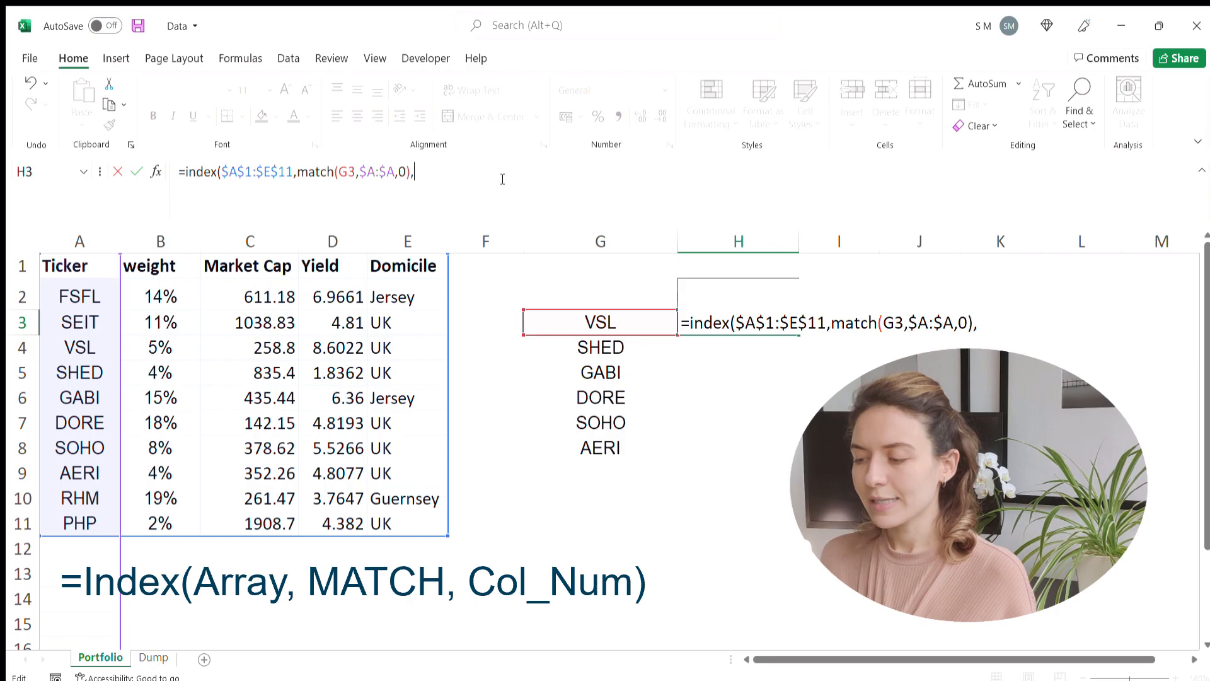
# Complete the H3 formula with column number 3 and fill it down through H8 for all listed tickers
pyautogui.write('3')
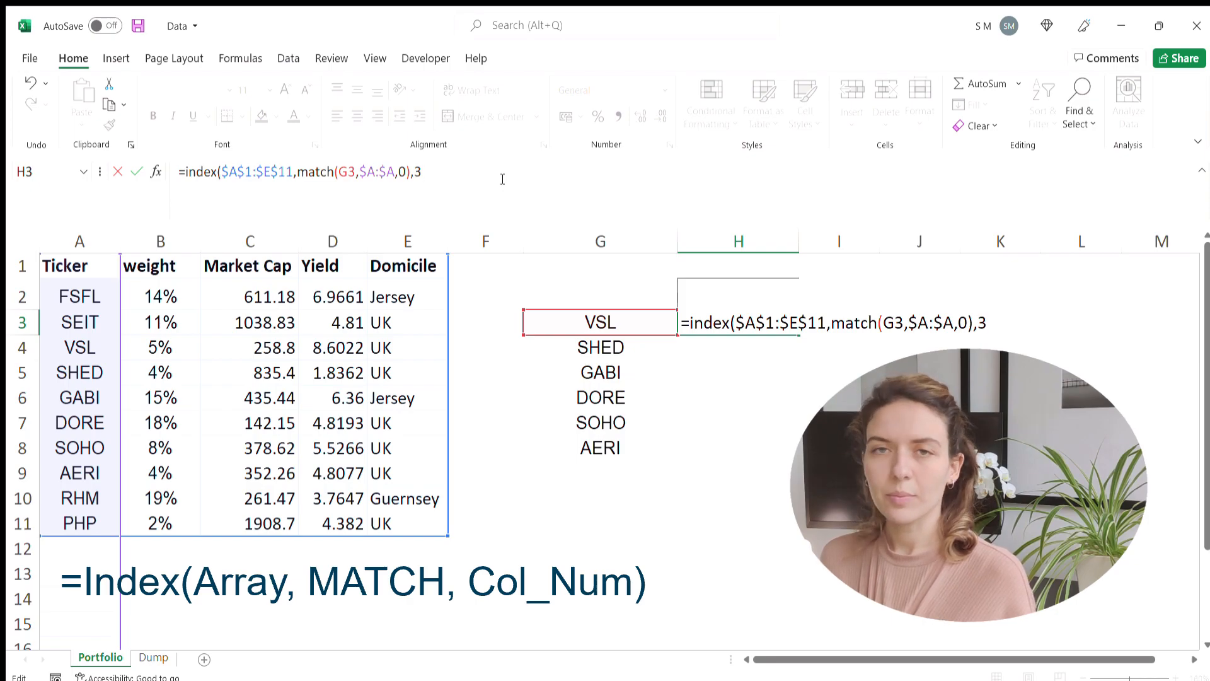
pyautogui.write(')')
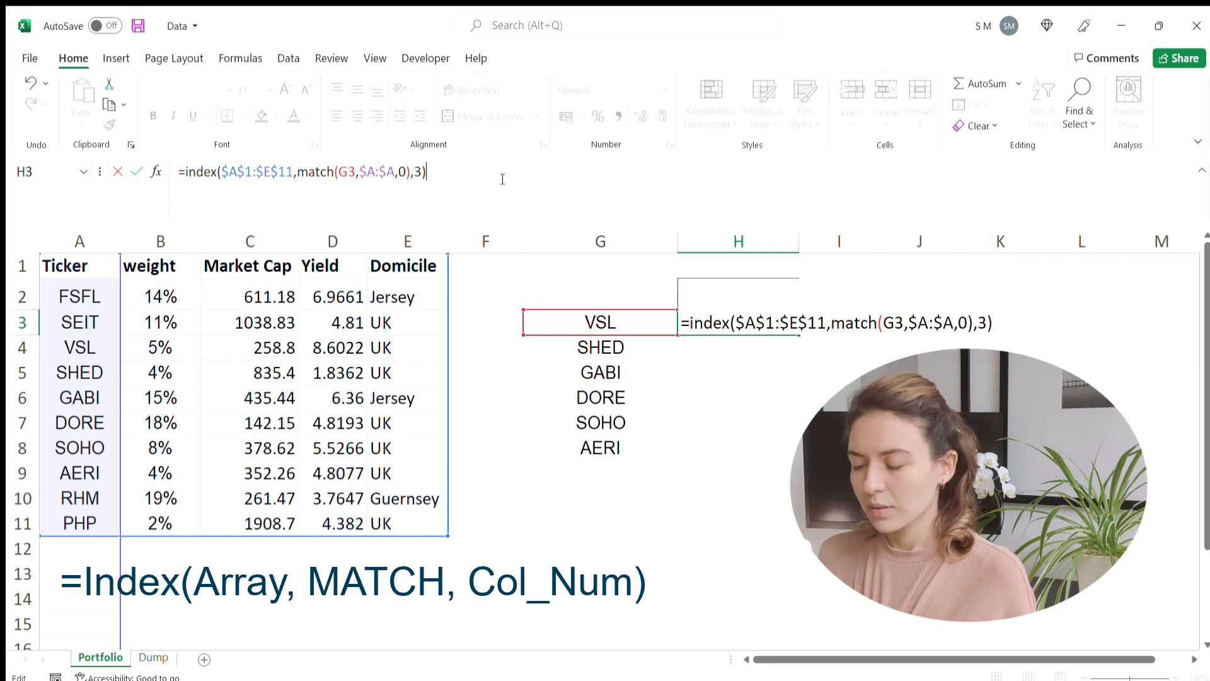
pyautogui.press('Return')
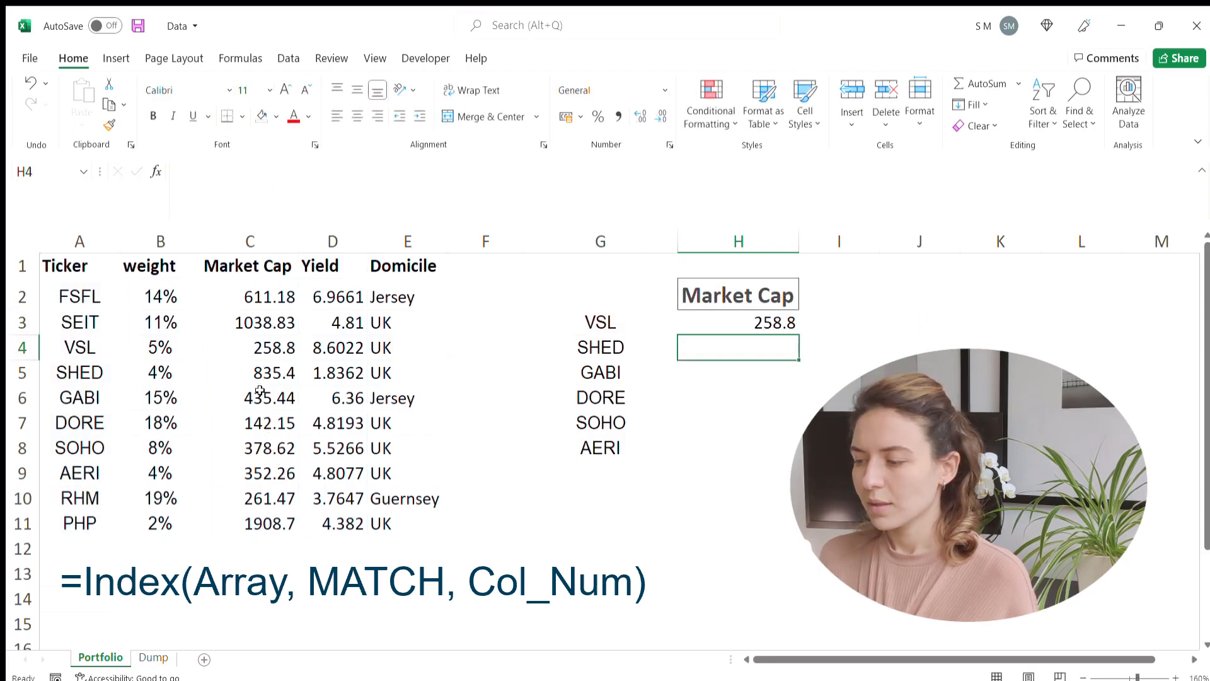
pyautogui.click(774, 320)
pyautogui.moveTo(798, 335); pyautogui.dragTo(799, 459)
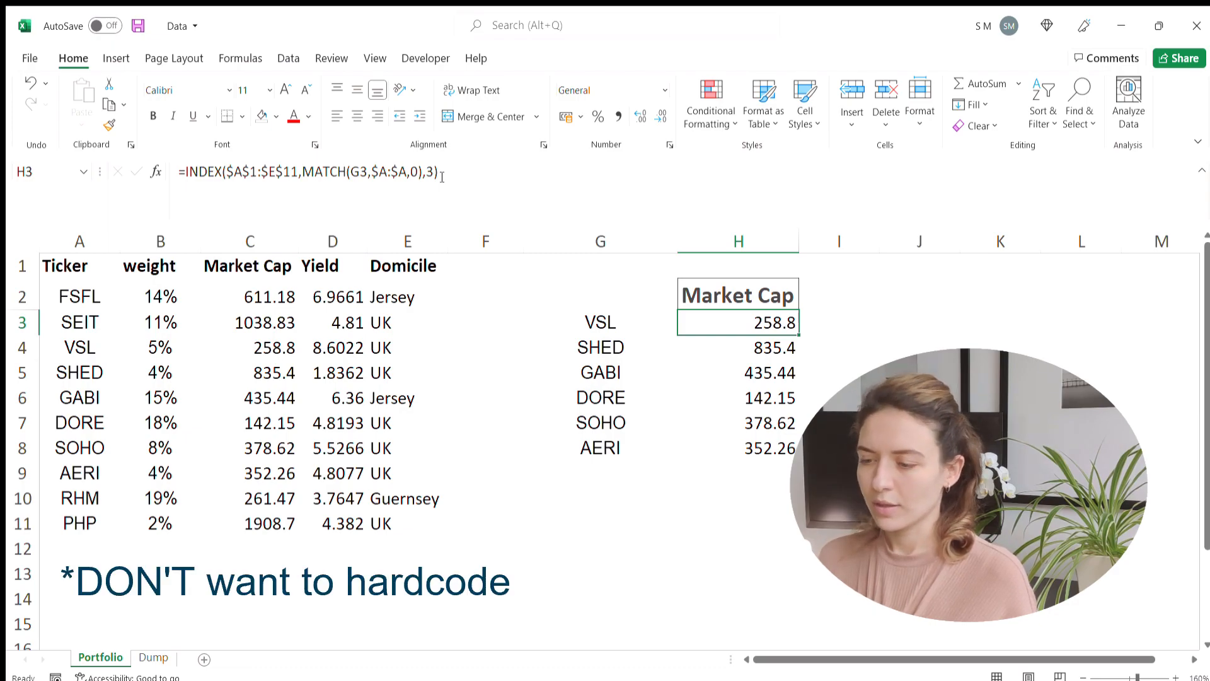
# Replace the hardcoded column number in the H3 formula with COLUMN(C1), referencing the Market Cap header
pyautogui.click(440, 176)
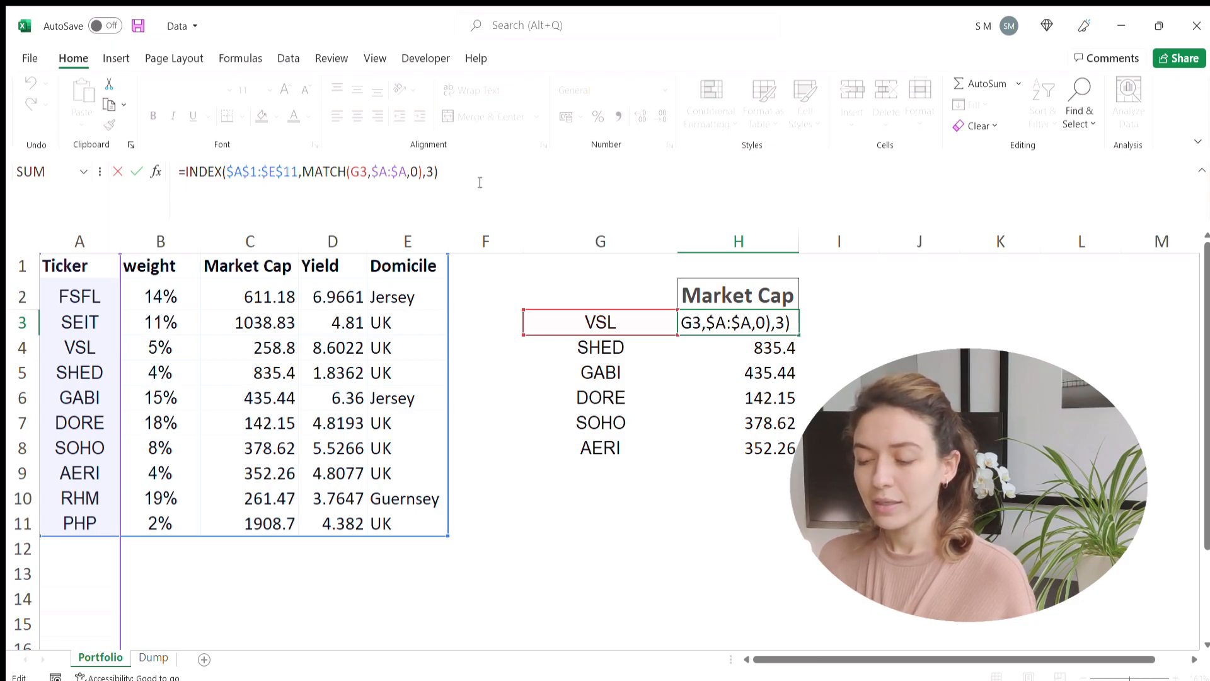
pyautogui.press('BackSpace')
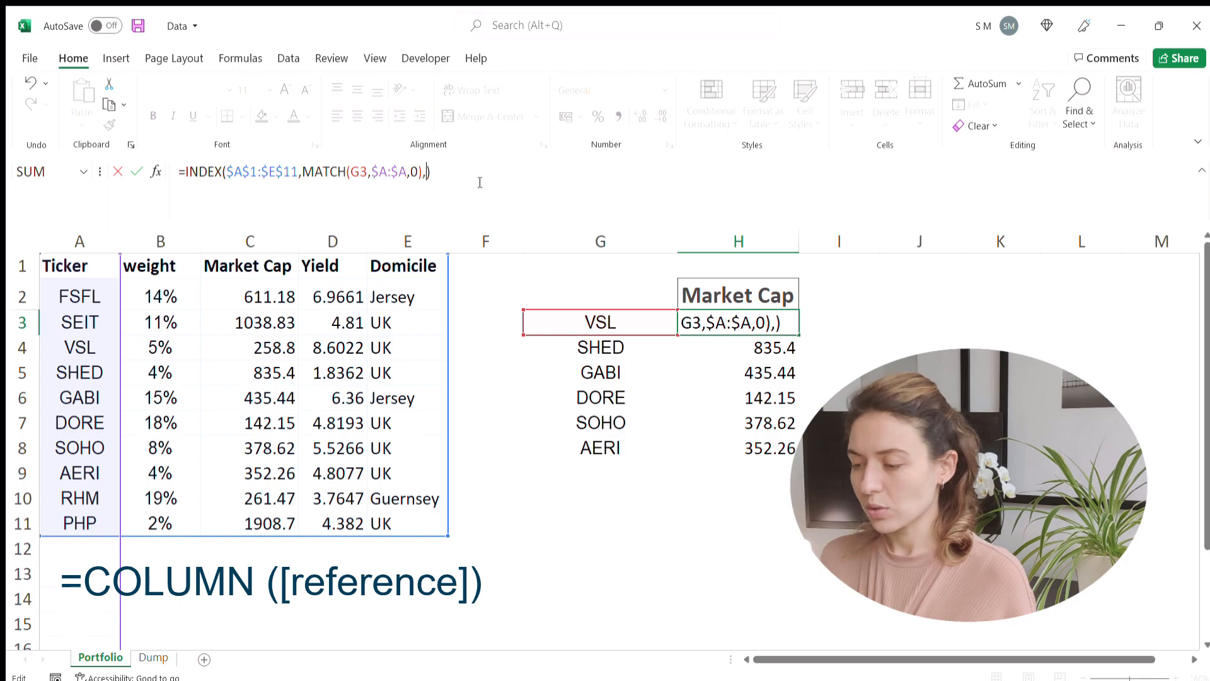
pyautogui.write('colun')
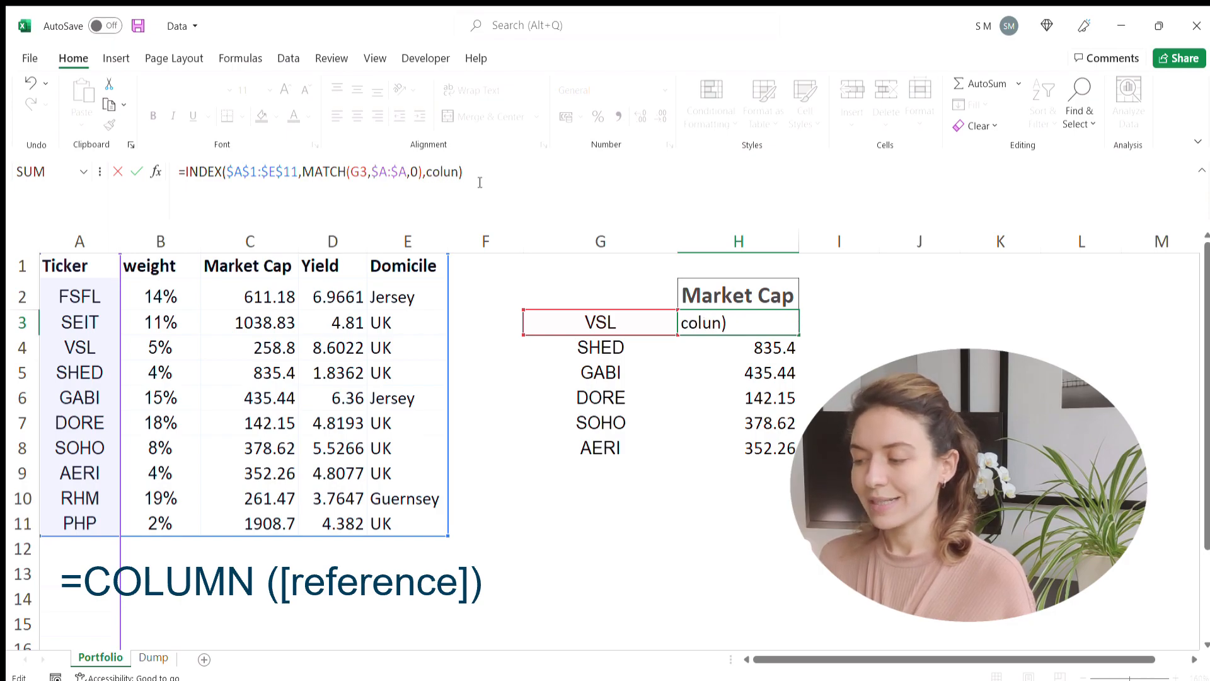
pyautogui.press('BackSpace')
pyautogui.write('mn(')
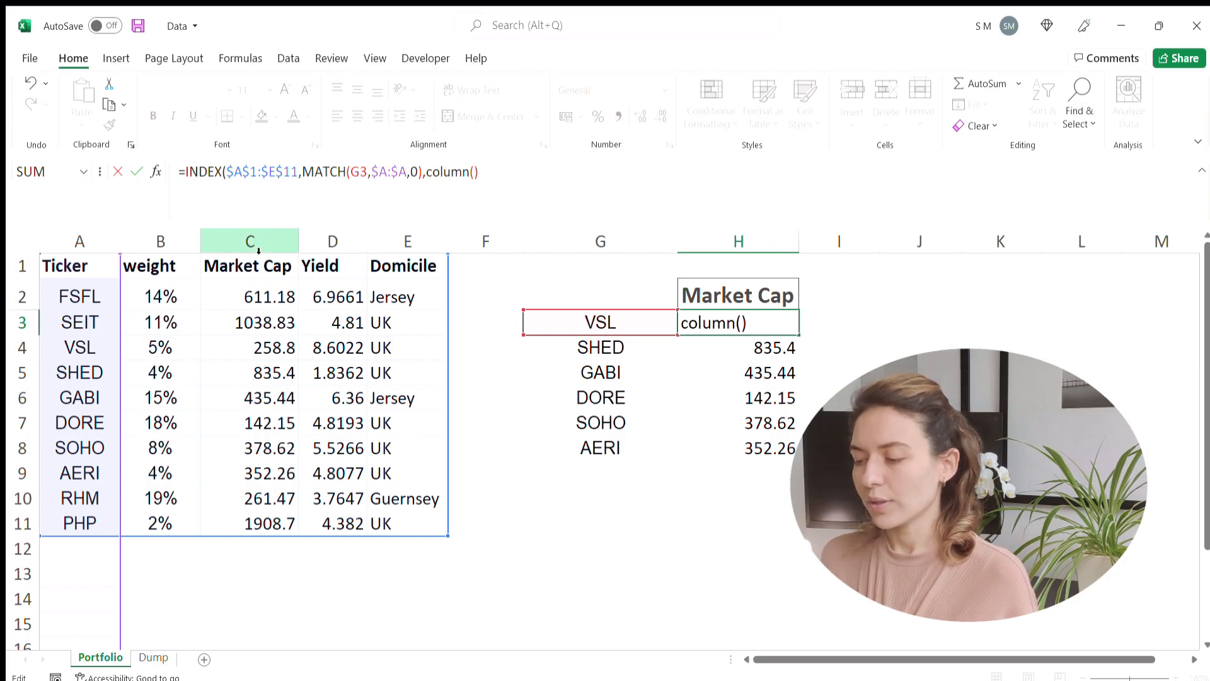
pyautogui.click(240, 263)
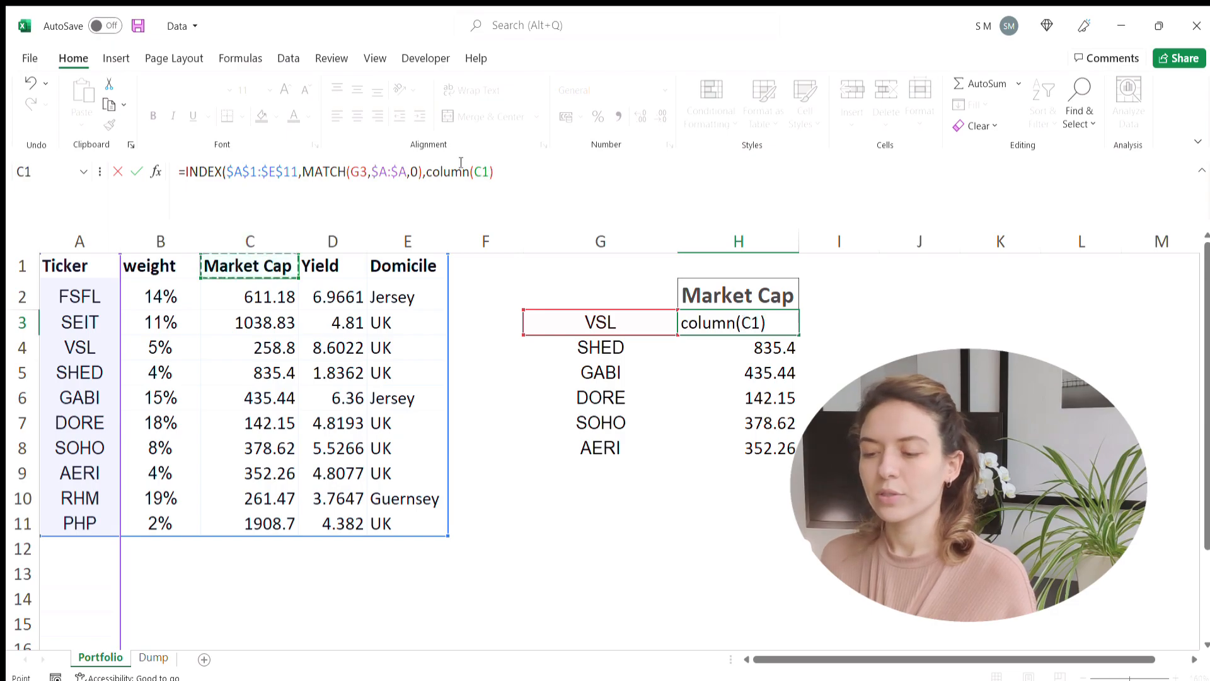
pyautogui.write(')')
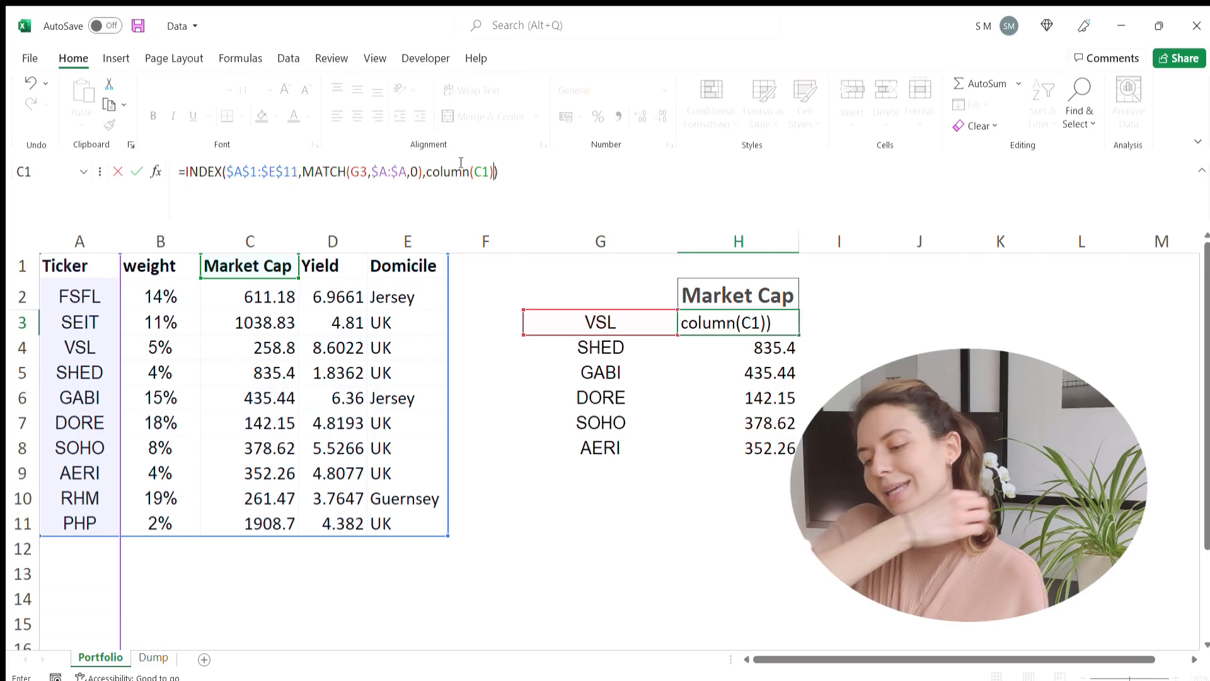
pyautogui.press('Return')
pyautogui.press('Up')
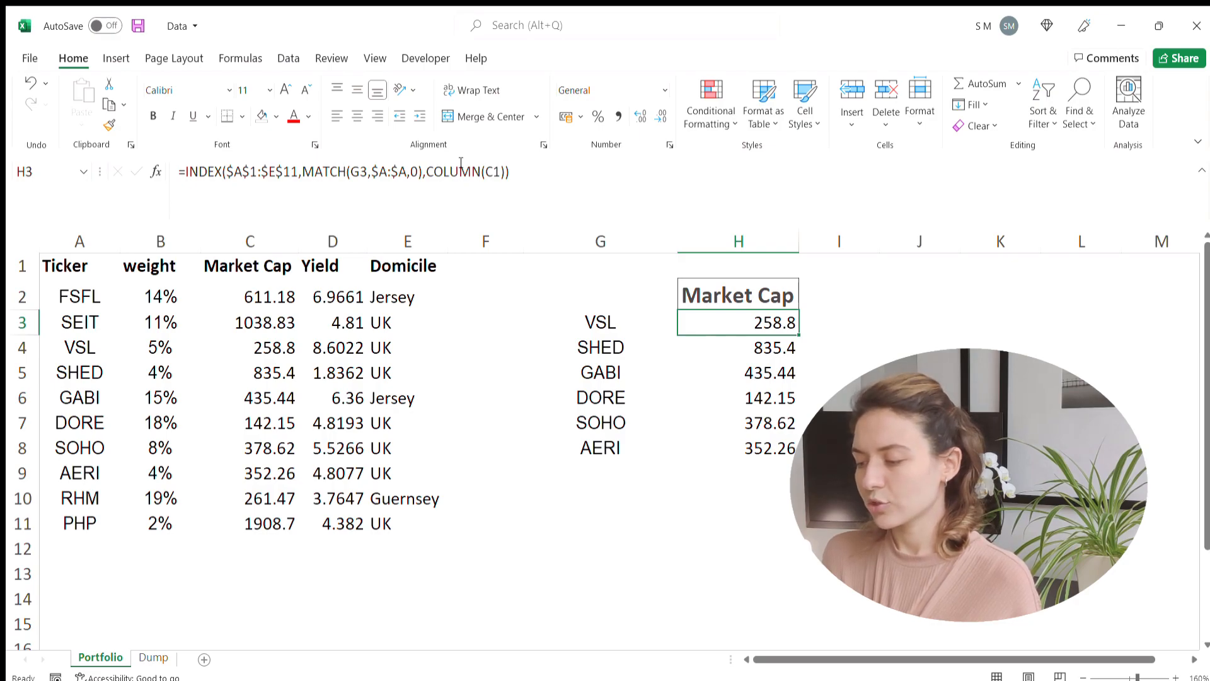
# Enter the heading "yield" in I2, beside the Market Cap heading
pyautogui.click(853, 285)
pyautogui.write('yield')
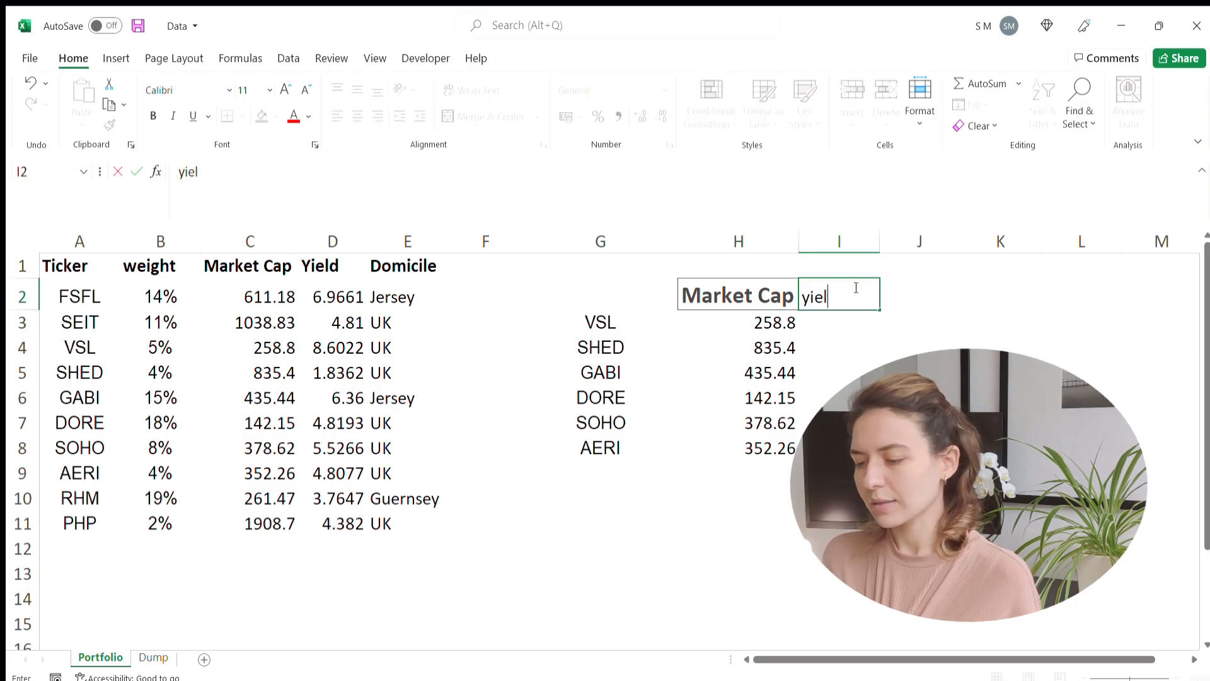
pyautogui.press('Return')
pyautogui.click(854, 285)
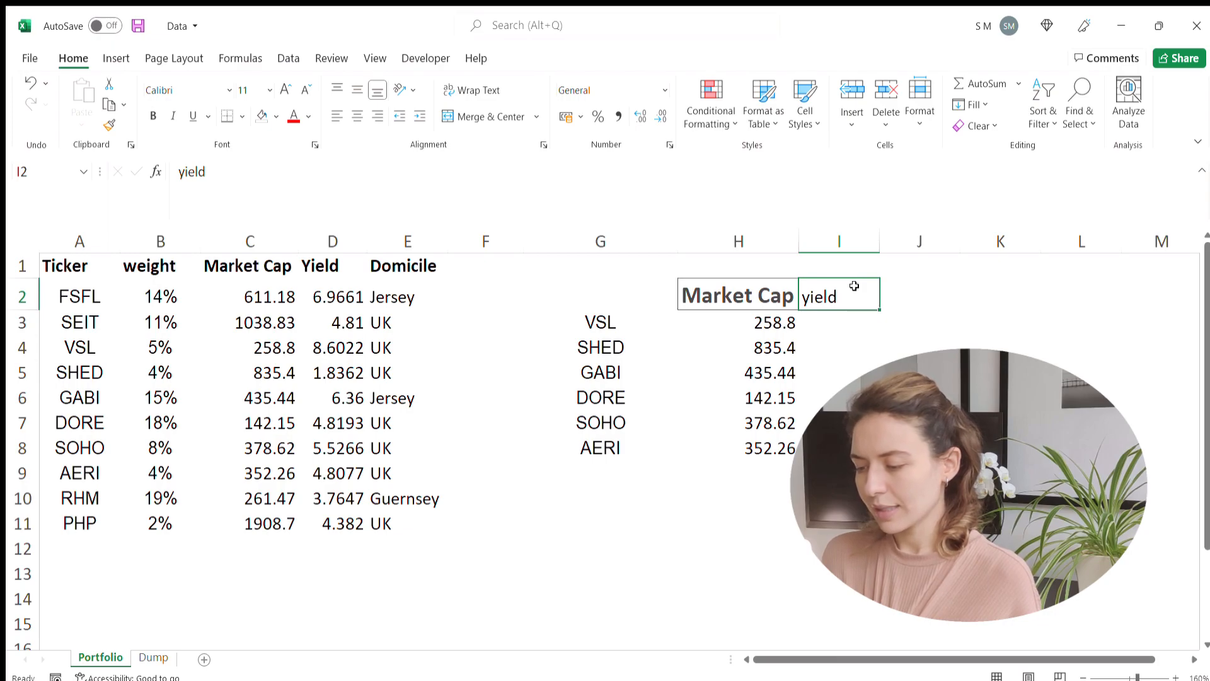
pyautogui.click(788, 328)
pyautogui.moveTo(798, 335); pyautogui.dragTo(868, 331)
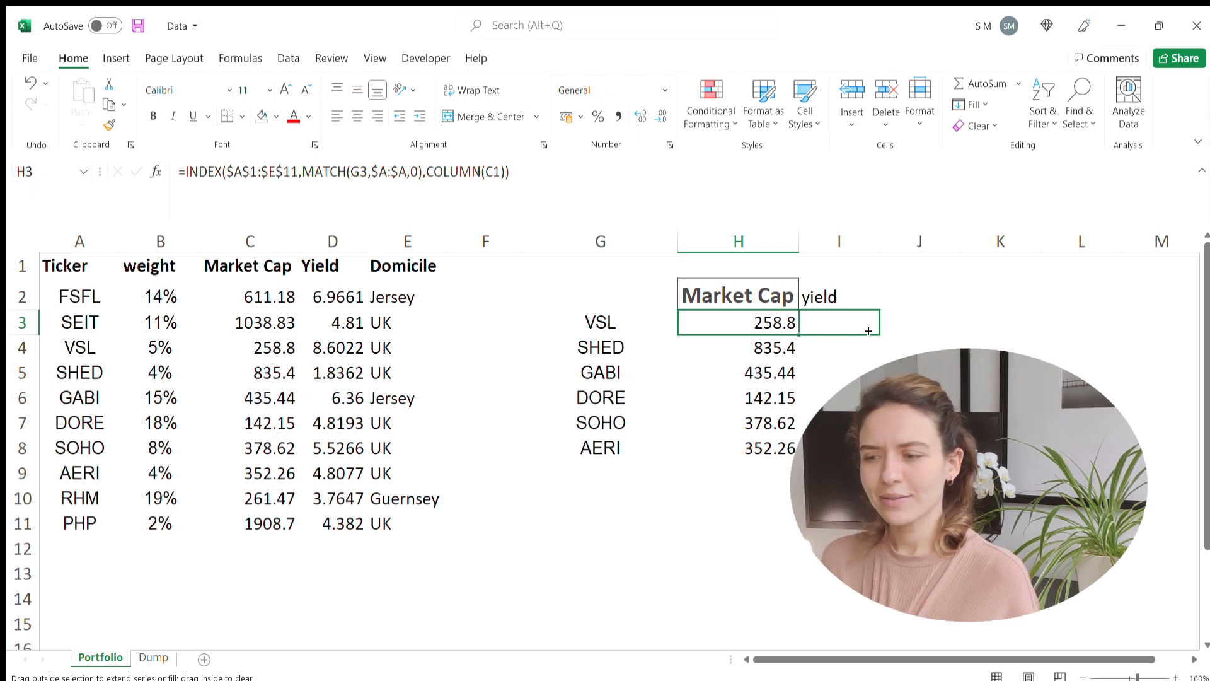
pyautogui.press('Escape')
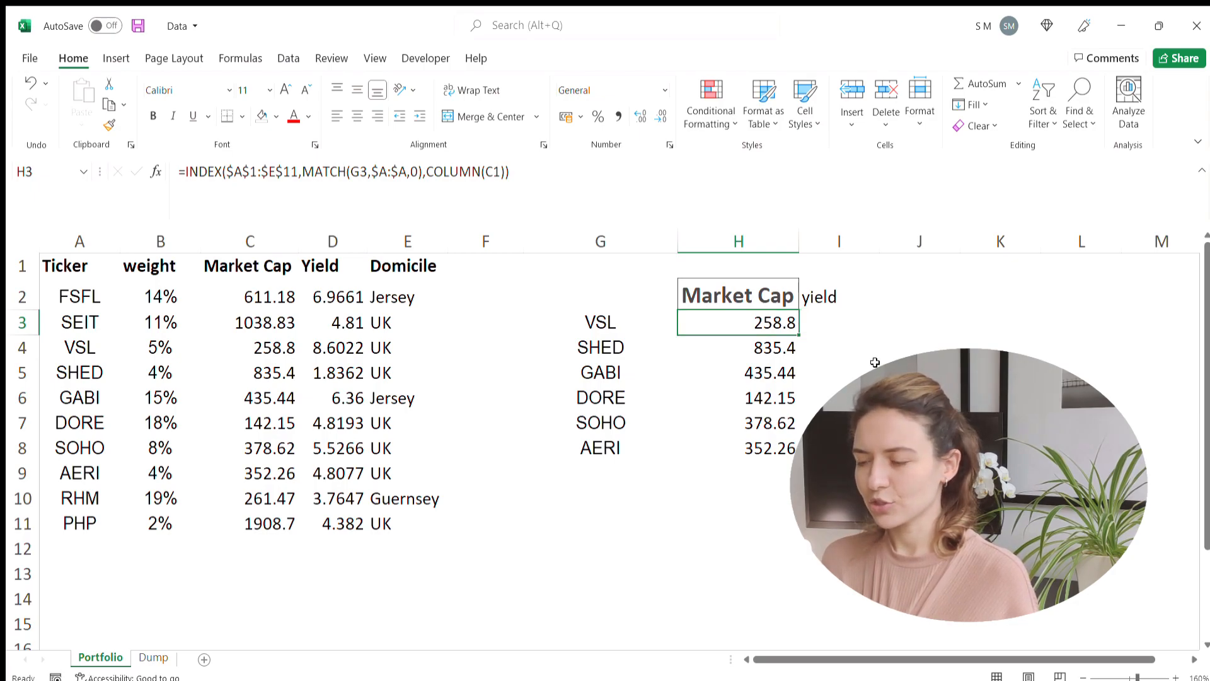